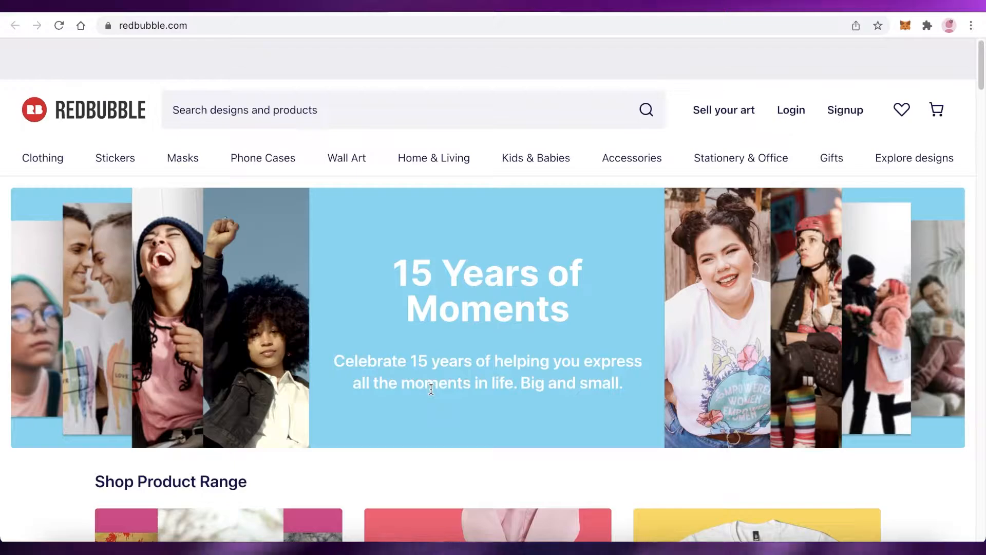
Look through the Shop Product Range section and product category tiles on the Redbubble home page
{"action": "scroll", "coordinate": [438, 347], "scroll_direction": "down", "scroll_amount": 2}
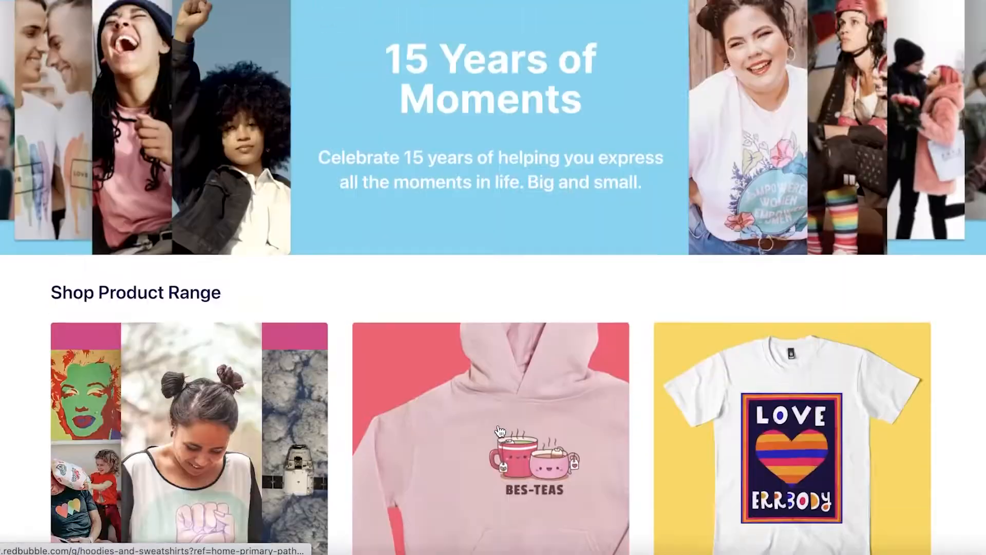
{"action": "scroll", "coordinate": [496, 427], "scroll_direction": "up", "scroll_amount": 4}
{"action": "scroll", "coordinate": [494, 425], "scroll_direction": "down", "scroll_amount": 20}
{"action": "scroll", "coordinate": [245, 276], "scroll_direction": "up", "scroll_amount": 10}
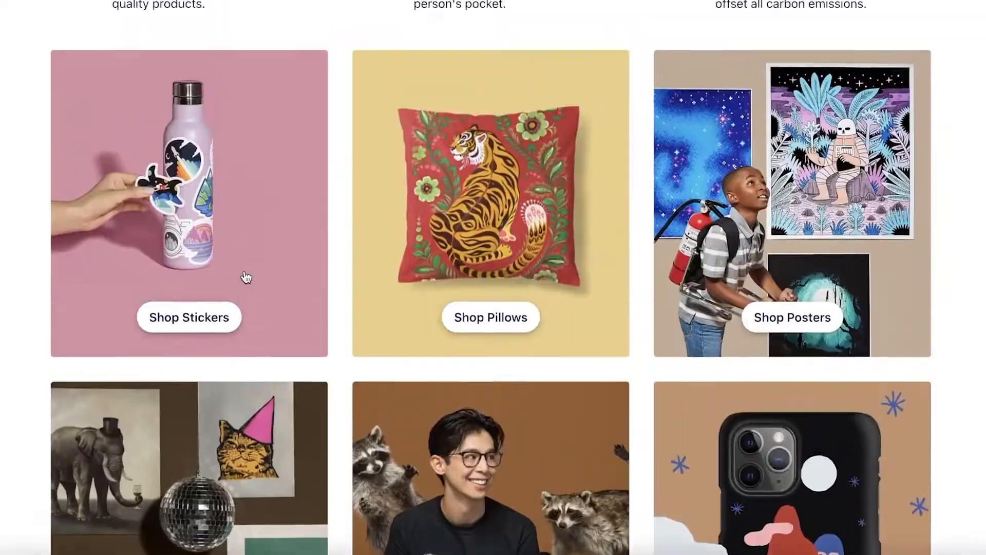
{"action": "scroll", "coordinate": [247, 277], "scroll_direction": "up", "scroll_amount": 10}
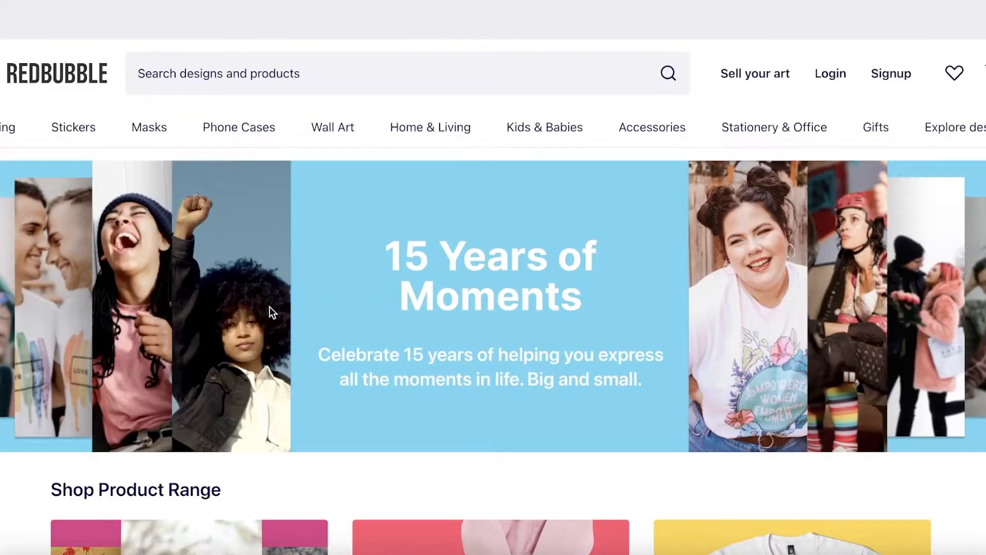
{"action": "scroll", "coordinate": [466, 221], "scroll_direction": "down", "scroll_amount": 11}
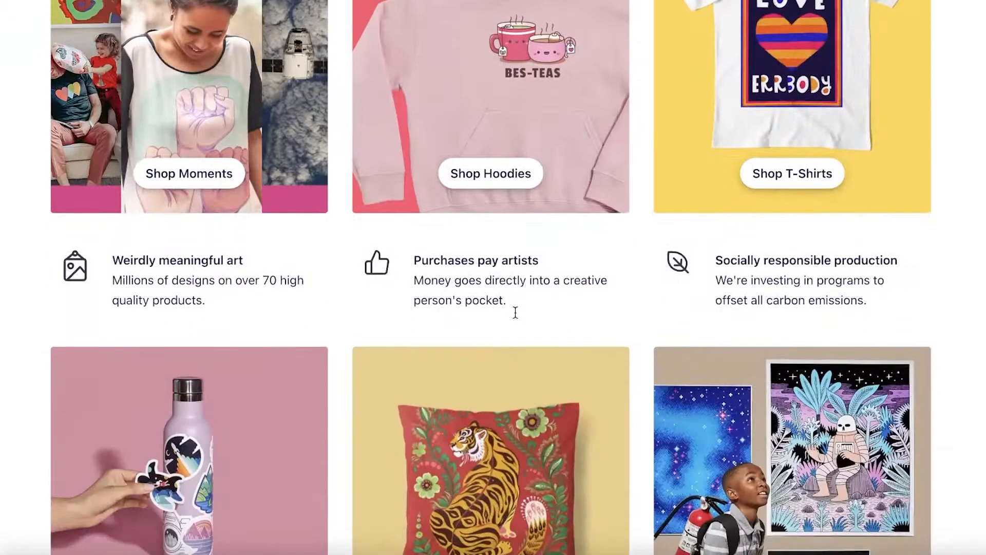
{"action": "scroll", "coordinate": [503, 321], "scroll_direction": "up", "scroll_amount": 12}
{"action": "scroll", "coordinate": [503, 321], "scroll_direction": "down", "scroll_amount": 11}
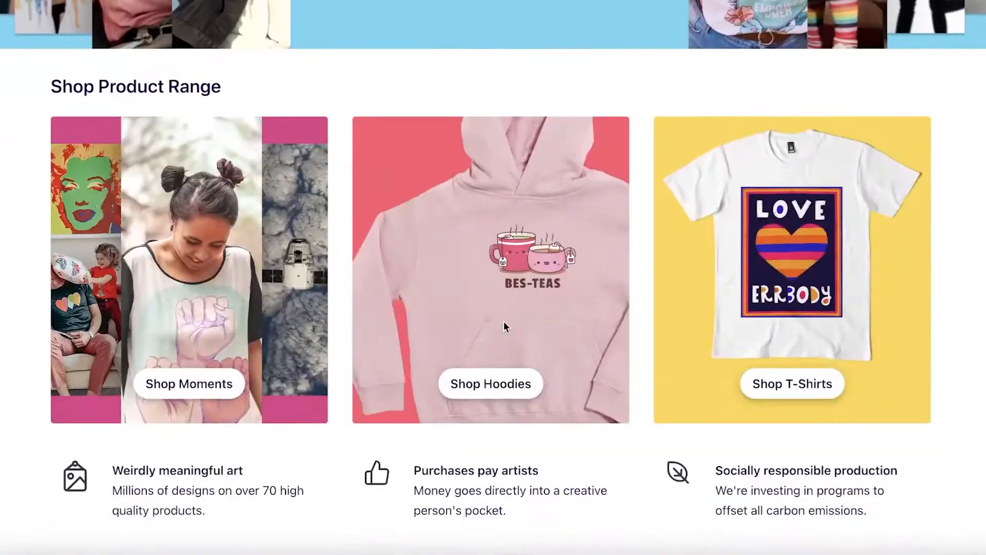
{"action": "scroll", "coordinate": [504, 322], "scroll_direction": "down", "scroll_amount": 4}
{"action": "scroll", "coordinate": [376, 374], "scroll_direction": "up", "scroll_amount": 11}
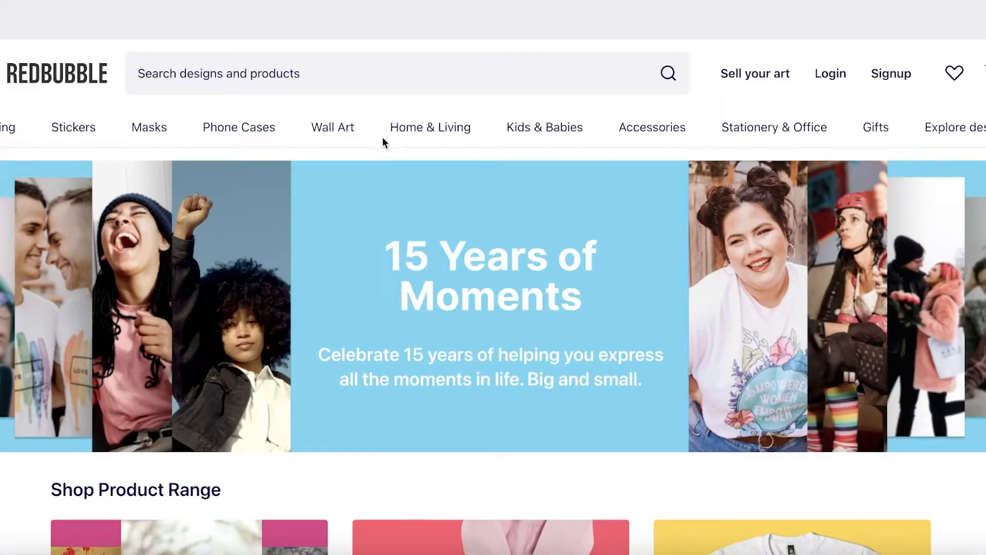
Examine the home page's product category options, shop tiles, featured products and recommended designs
{"action": "mouse_move", "coordinate": [253, 133]}
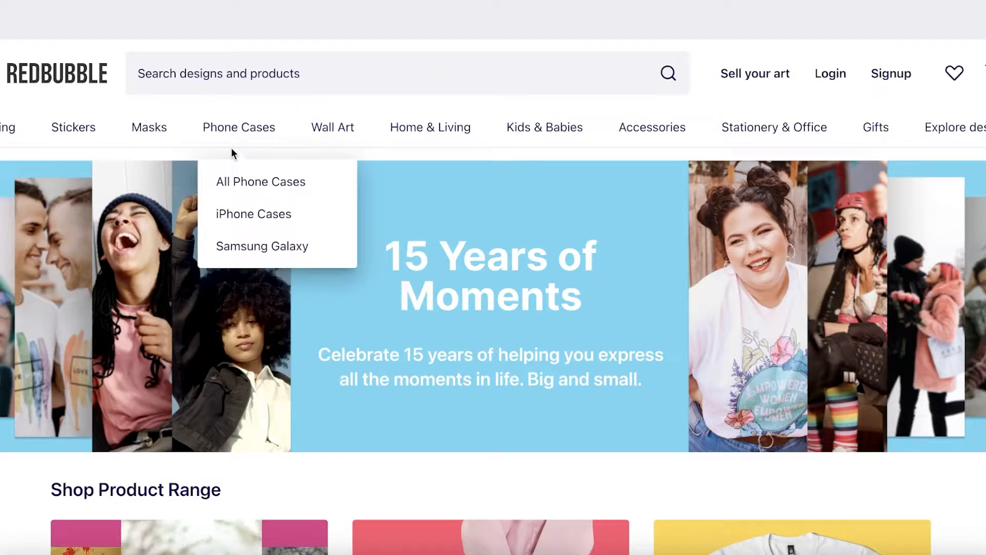
{"action": "scroll", "coordinate": [301, 172], "scroll_direction": "down", "scroll_amount": 10}
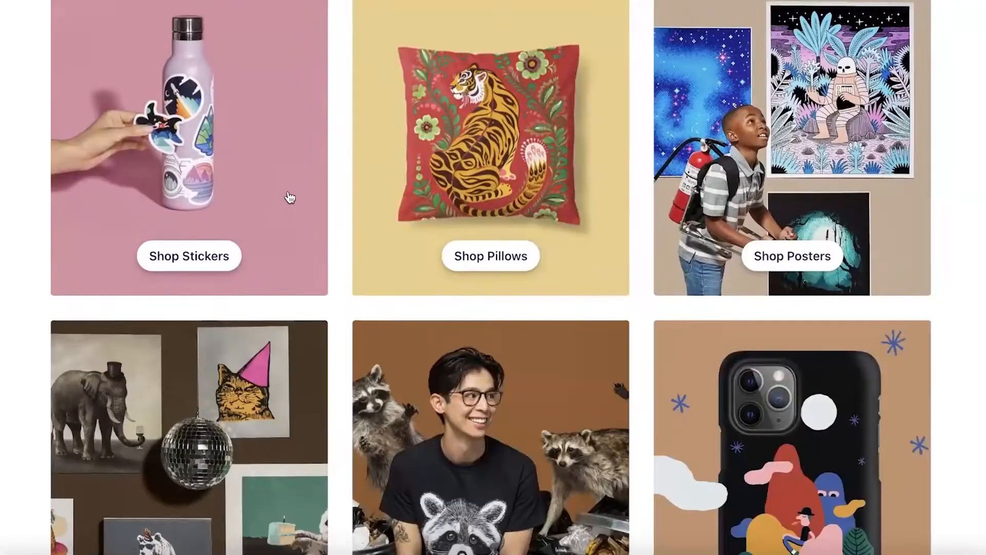
{"action": "scroll", "coordinate": [493, 278], "scroll_direction": "up", "scroll_amount": 10}
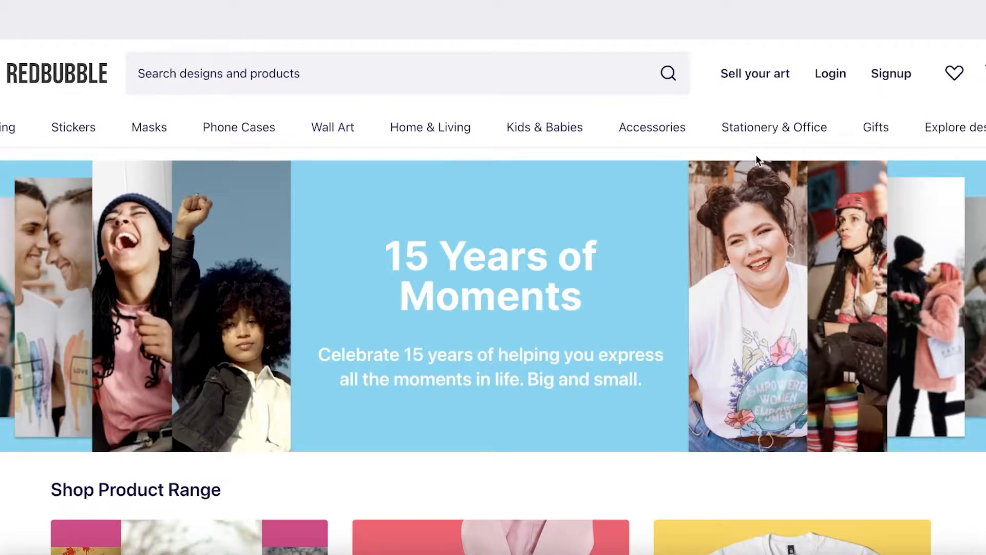
{"action": "scroll", "coordinate": [758, 159], "scroll_direction": "down", "scroll_amount": 20}
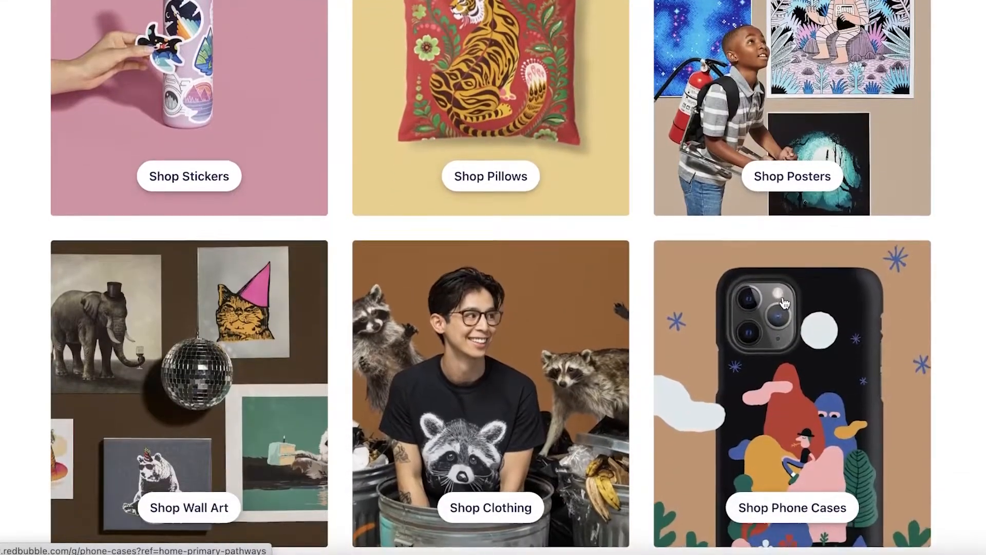
{"action": "scroll", "coordinate": [784, 303], "scroll_direction": "down", "scroll_amount": 9}
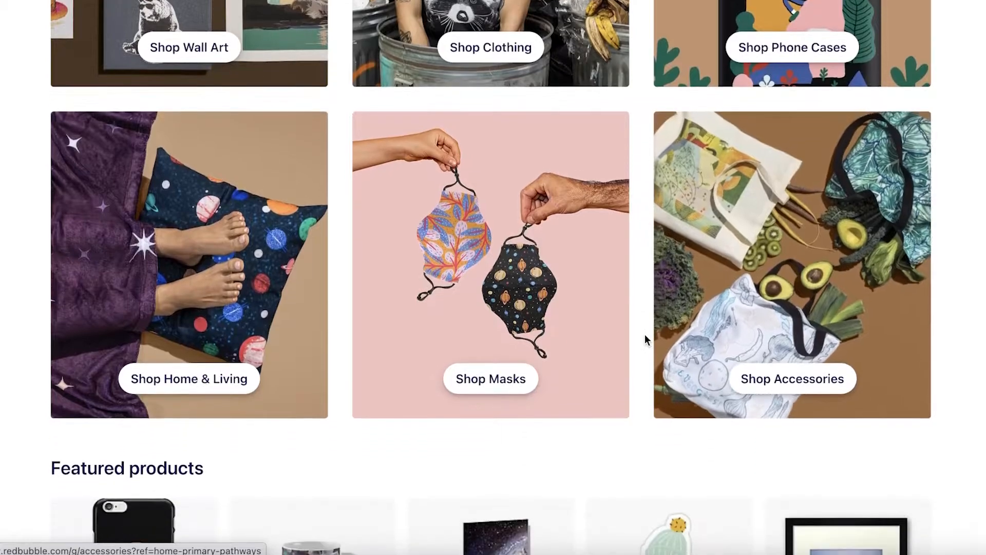
{"action": "scroll", "coordinate": [645, 333], "scroll_direction": "down", "scroll_amount": 13}
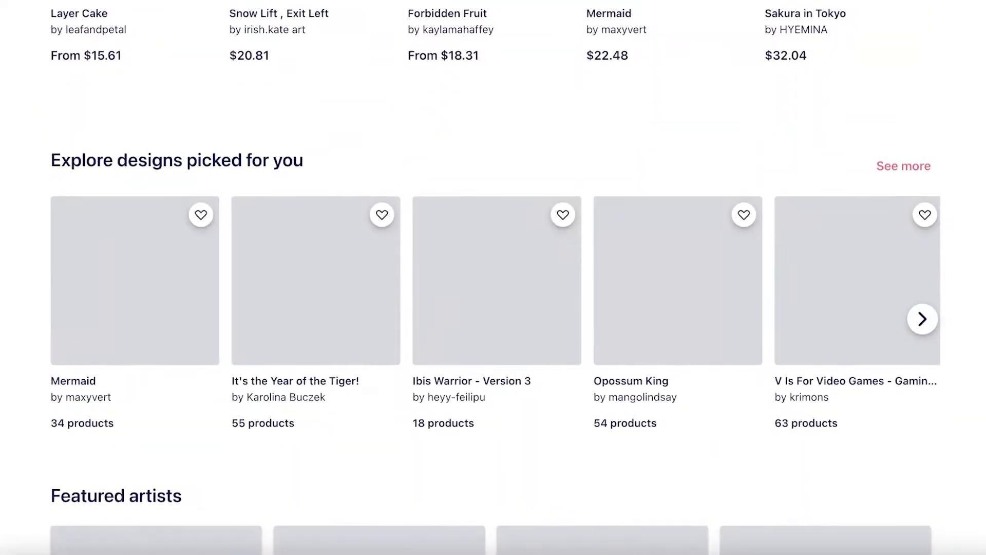
{"action": "scroll", "coordinate": [650, 311], "scroll_direction": "up", "scroll_amount": 20}
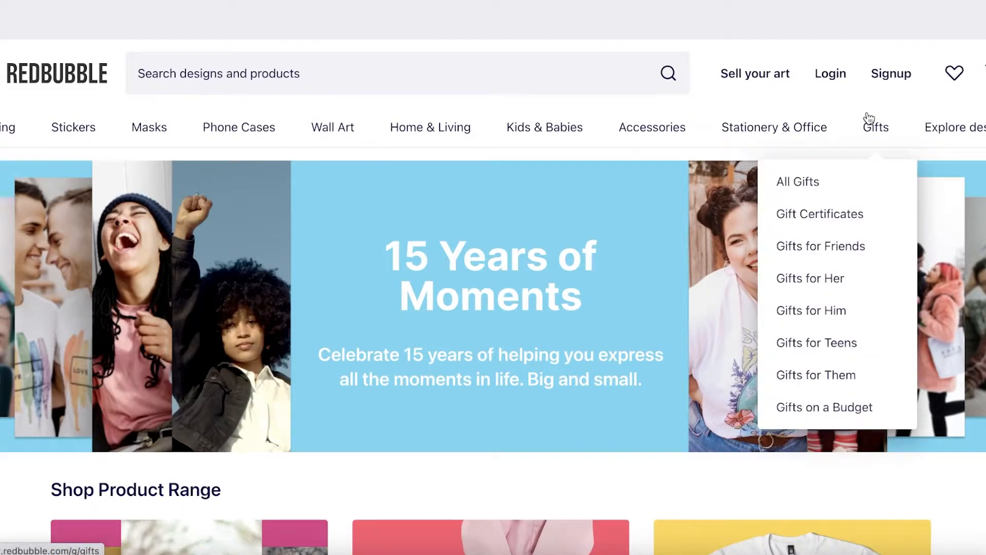
{"action": "scroll", "coordinate": [411, 355], "scroll_direction": "down", "scroll_amount": 5}
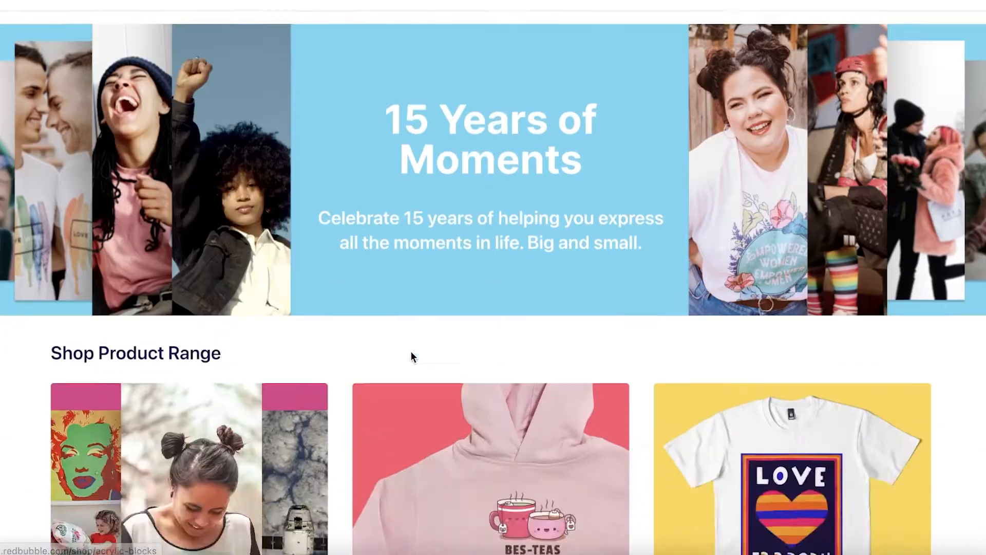
{"action": "scroll", "coordinate": [411, 355], "scroll_direction": "up", "scroll_amount": 5}
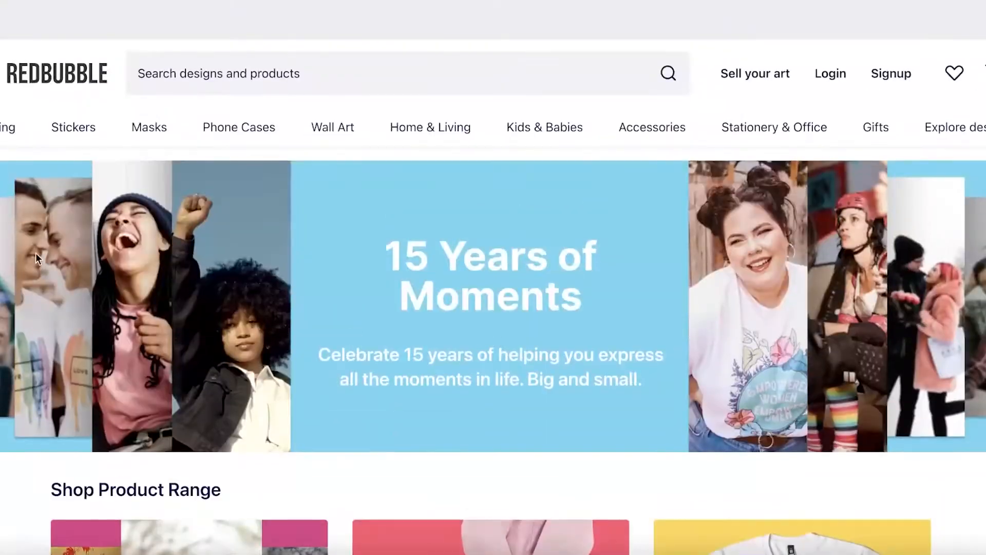
Open the page about selling art and start selling to reach the artist signup form
{"action": "left_click", "coordinate": [766, 87]}
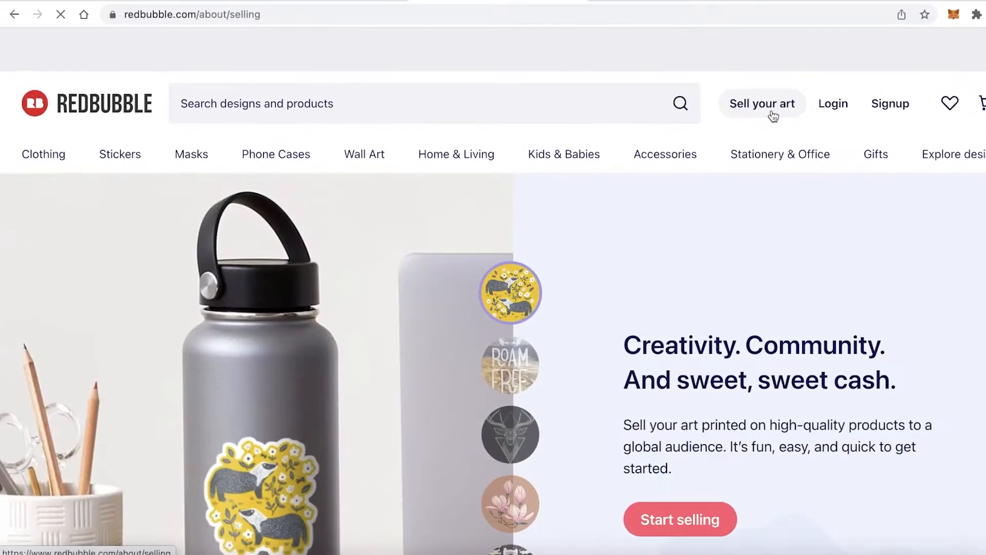
{"action": "scroll", "coordinate": [784, 406], "scroll_direction": "down", "scroll_amount": 6}
{"action": "left_click", "coordinate": [677, 192]}
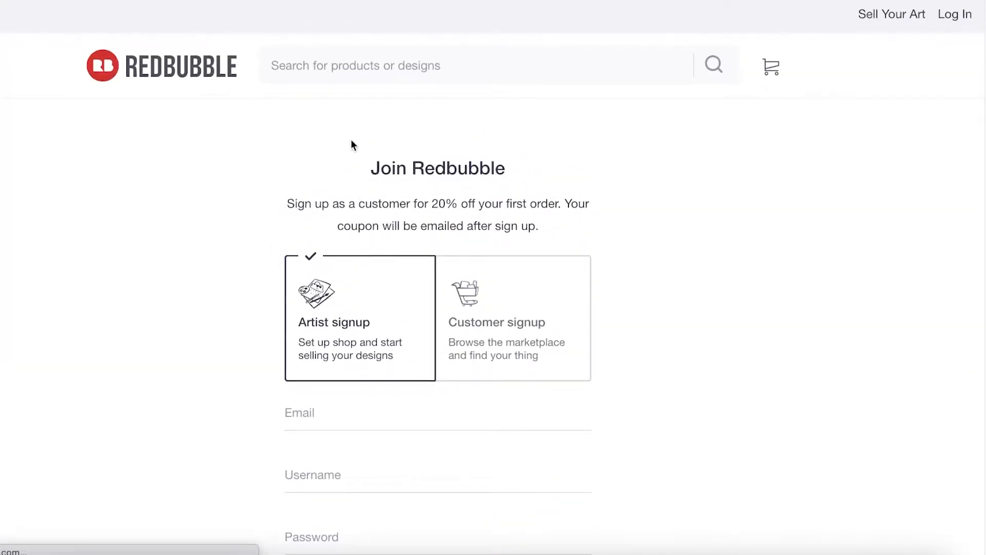
Try to log in to an existing account with an e-mail address and password, and close the login dialog
{"action": "scroll", "coordinate": [268, 273], "scroll_direction": "down", "scroll_amount": 7}
{"action": "scroll", "coordinate": [289, 233], "scroll_direction": "up", "scroll_amount": 2}
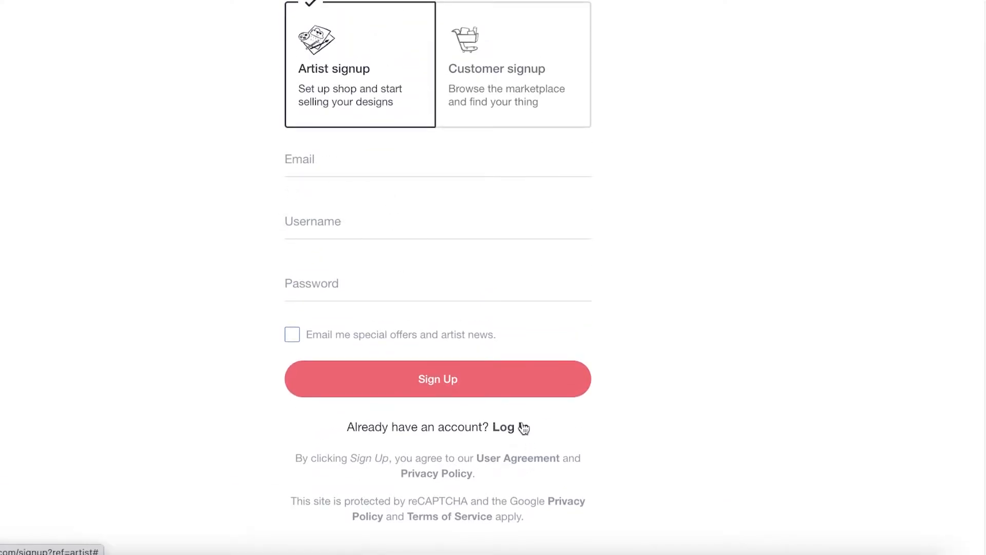
{"action": "left_click", "coordinate": [523, 428]}
{"action": "left_click", "coordinate": [346, 228]}
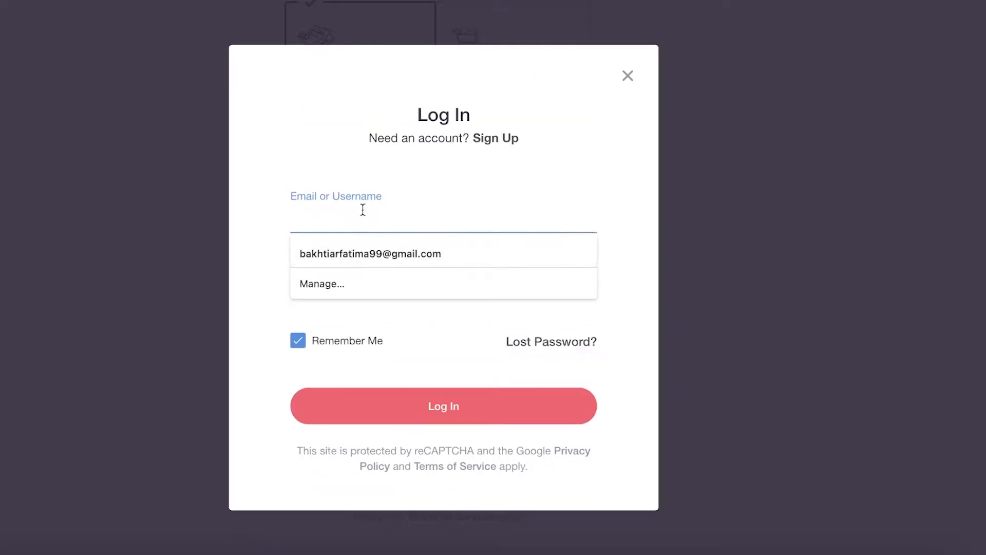
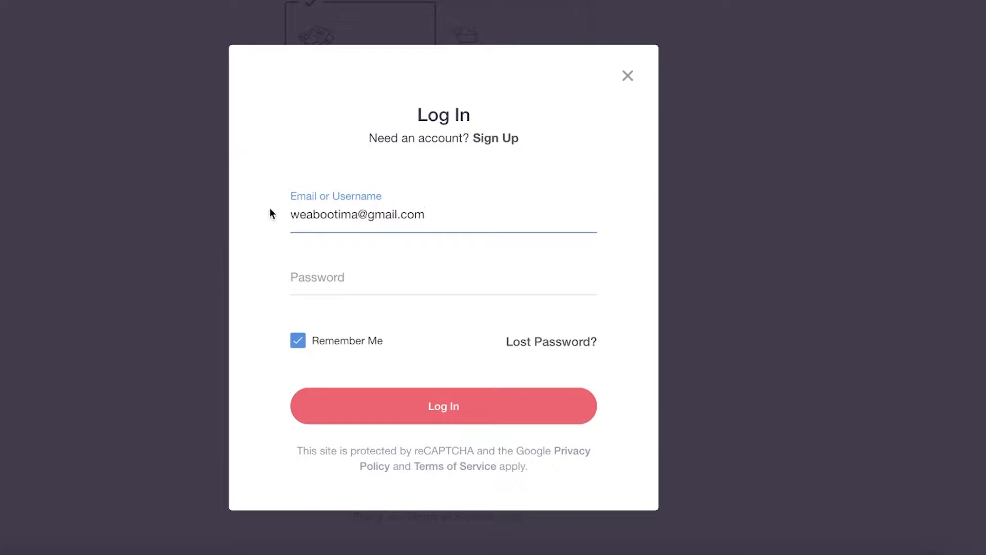
{"action": "left_click", "coordinate": [333, 268]}
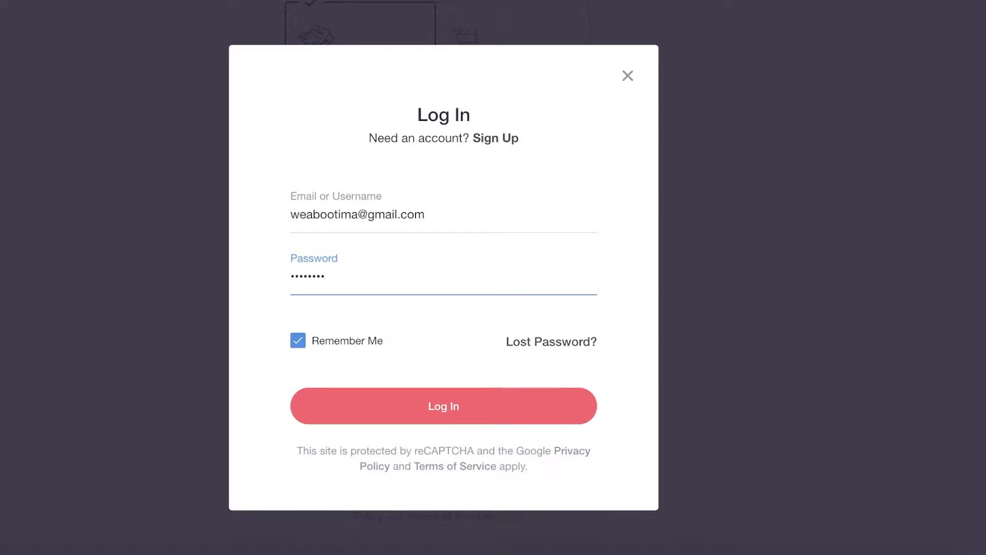
{"action": "key", "text": "Return"}
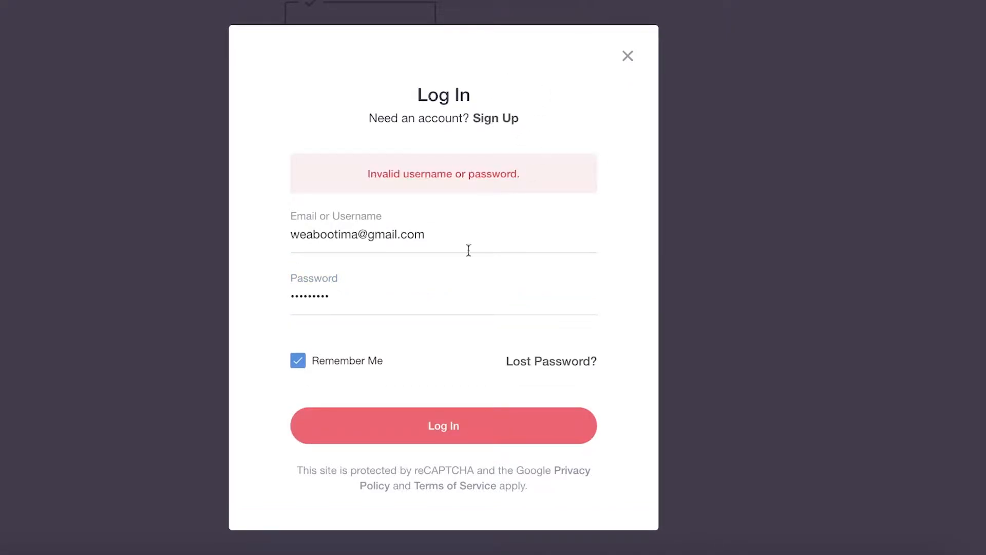
{"action": "key", "text": "Escape"}
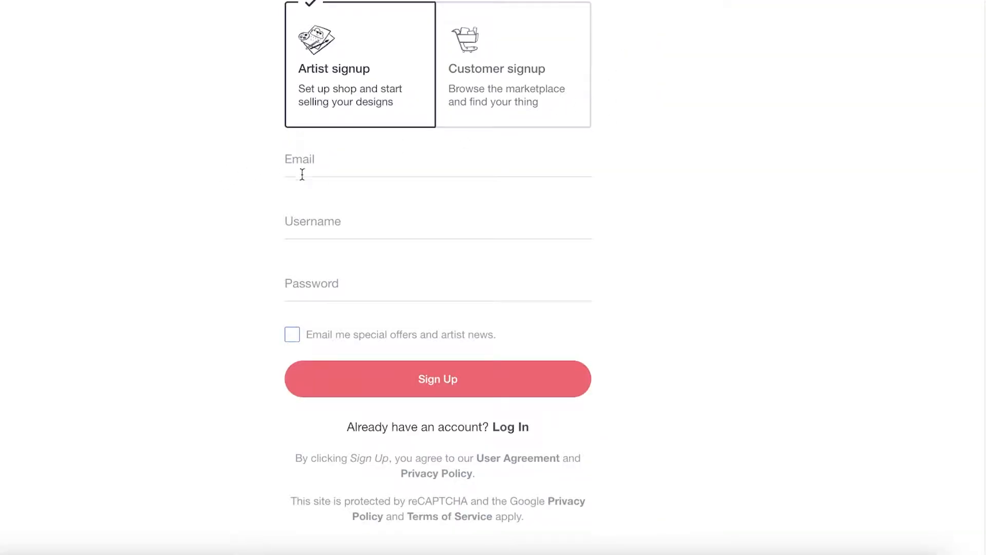
Fill in the e-mail address on the artist signup form with the saved address
{"action": "scroll", "coordinate": [302, 174], "scroll_direction": "up", "scroll_amount": 2}
{"action": "left_click", "coordinate": [384, 270]}
{"action": "left_click", "coordinate": [351, 320]}
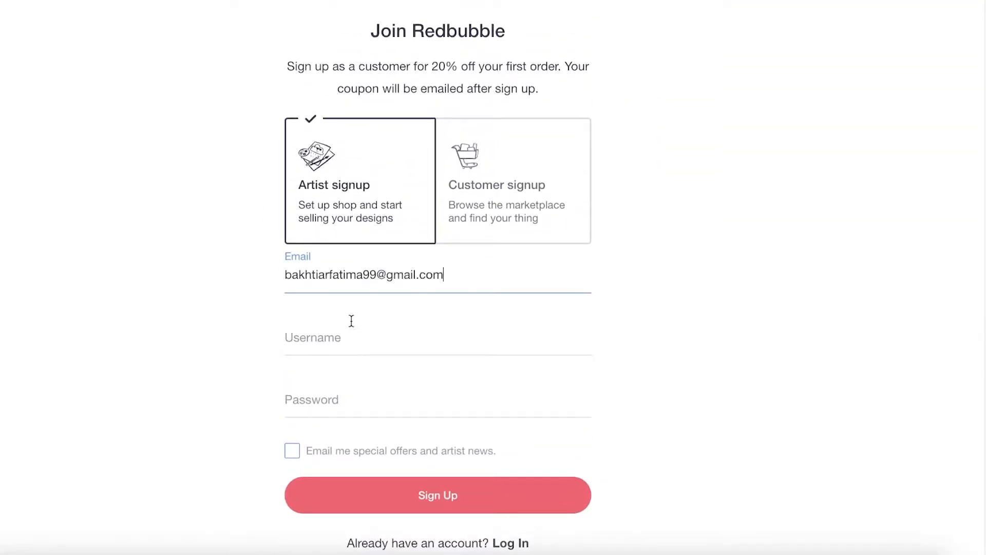
Enter a first-and-last-name username on the artist signup form
{"action": "left_click", "coordinate": [352, 339]}
{"action": "type", "text": "F"}
{"action": "key", "text": "XF86AudioRaiseVolume"}
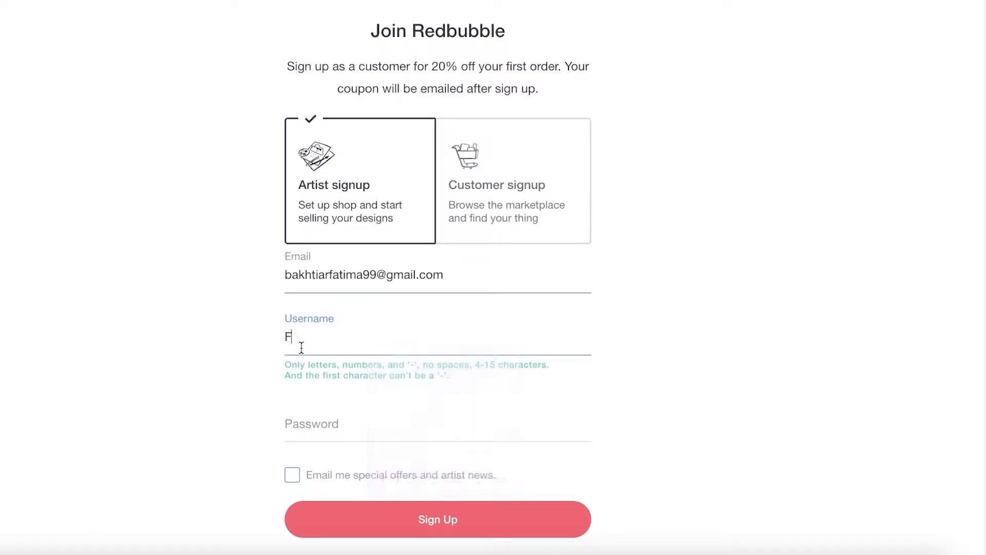
{"action": "type", "text": "Jan"}
{"action": "key", "text": "BackSpace"}
{"action": "key", "text": "BackSpace"}
{"action": "key", "text": "BackSpace"}
{"action": "key", "text": "BackSpace"}
{"action": "type", "text": "Jane Dode"}
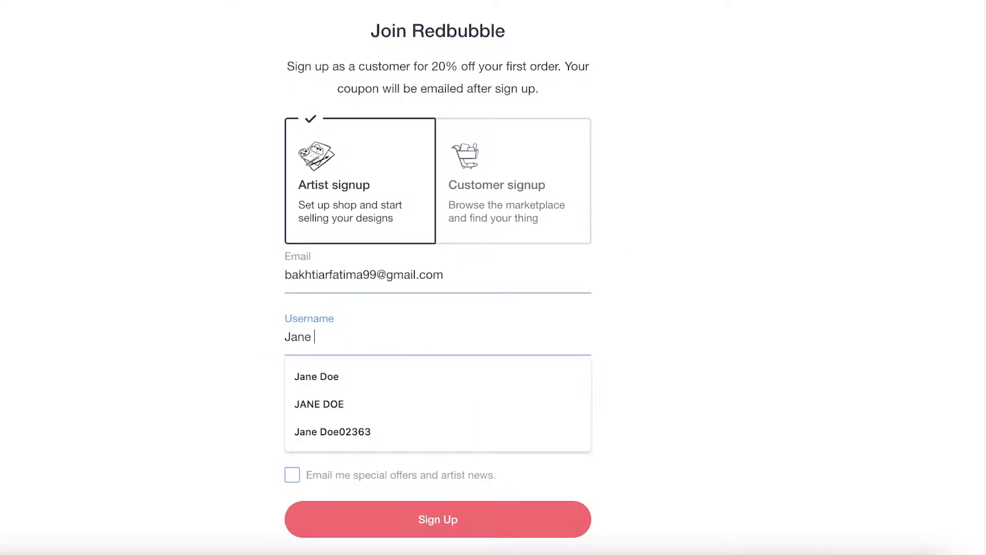
{"action": "key", "text": "BackSpace"}
{"action": "key", "text": "BackSpace"}
{"action": "type", "text": "e"}
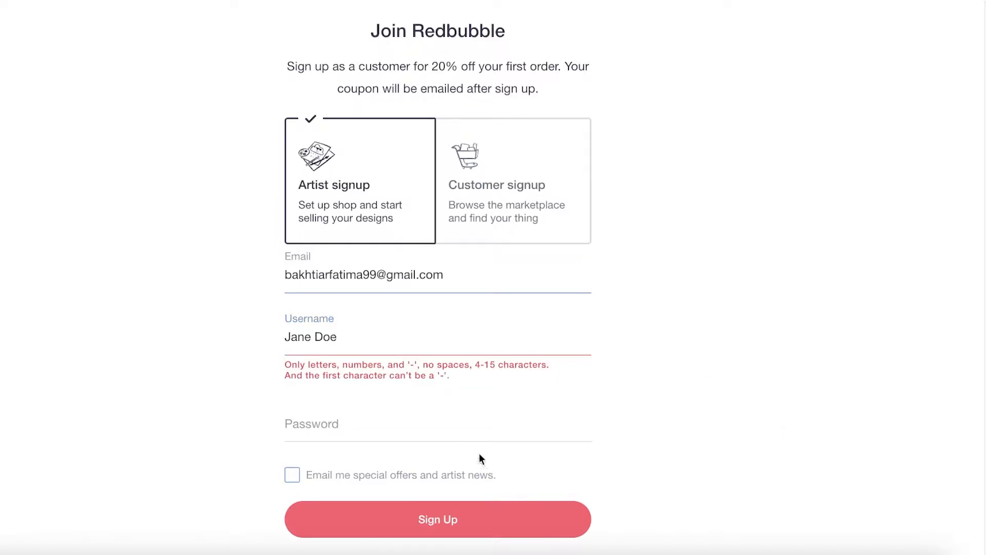
Enter the account password and remove the space from the username
{"action": "left_click", "coordinate": [473, 426]}
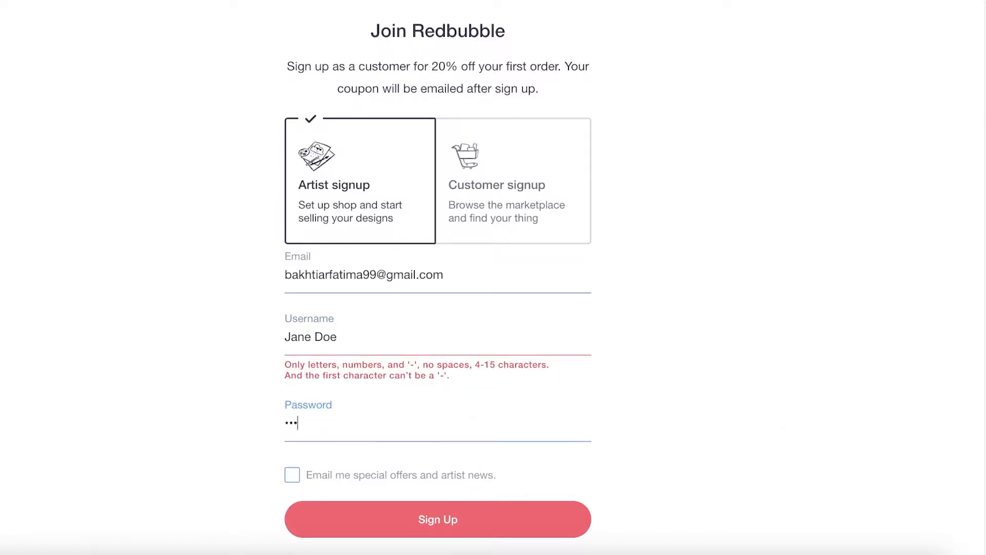
{"action": "left_click", "coordinate": [319, 343]}
{"action": "key", "text": "BackSpace"}
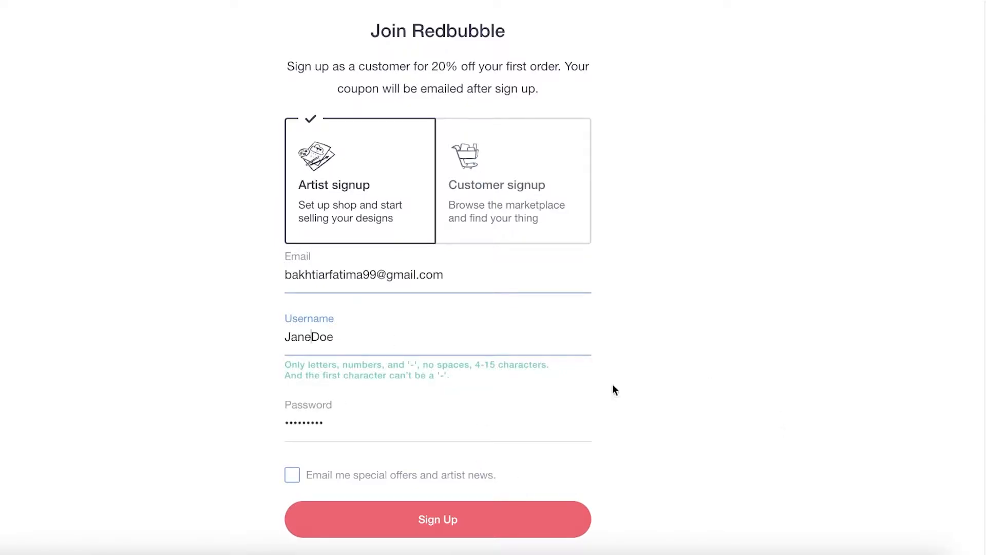
{"action": "left_click", "coordinate": [426, 485]}
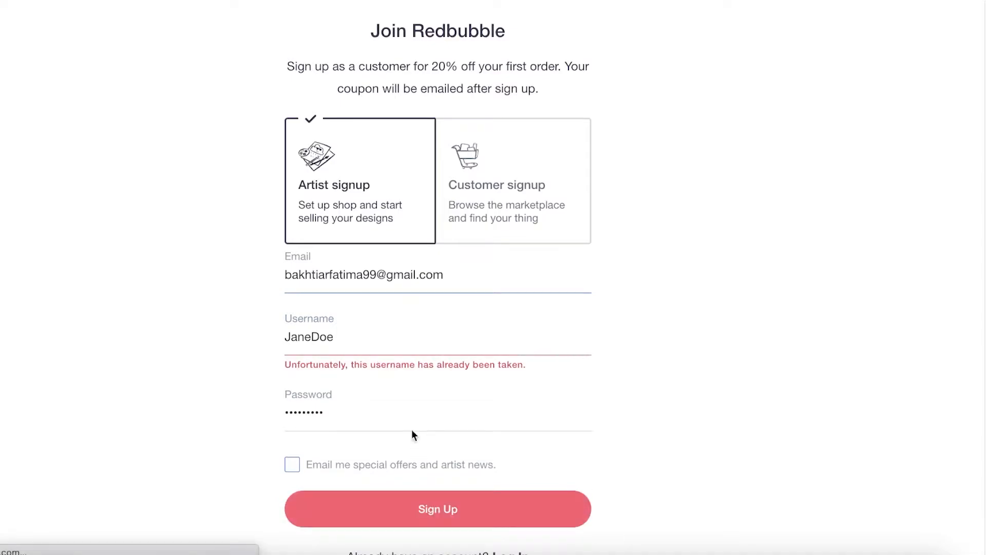
Add digits to the end of the username and submit the artist signup
{"action": "left_click", "coordinate": [409, 336]}
{"action": "type", "text": "67576"}
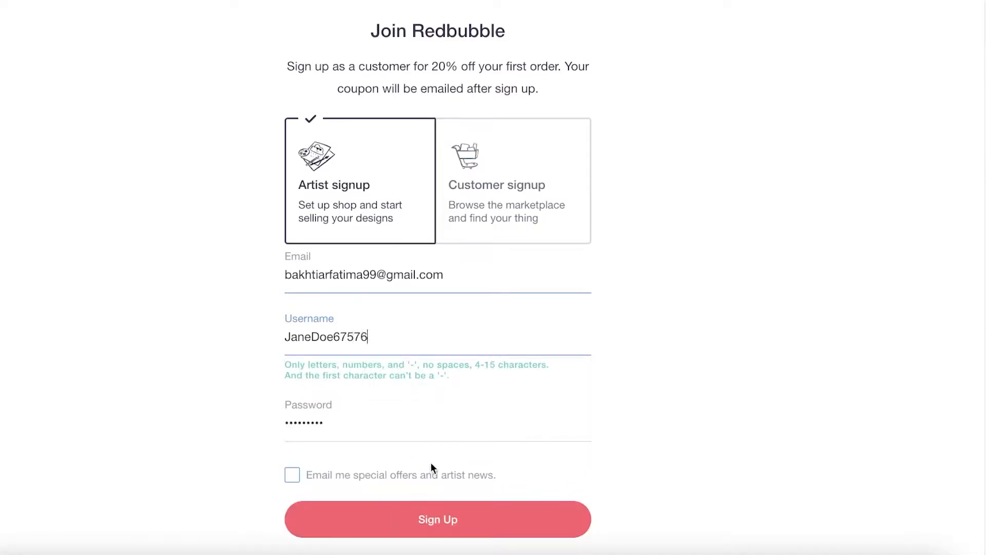
{"action": "left_click", "coordinate": [420, 515]}
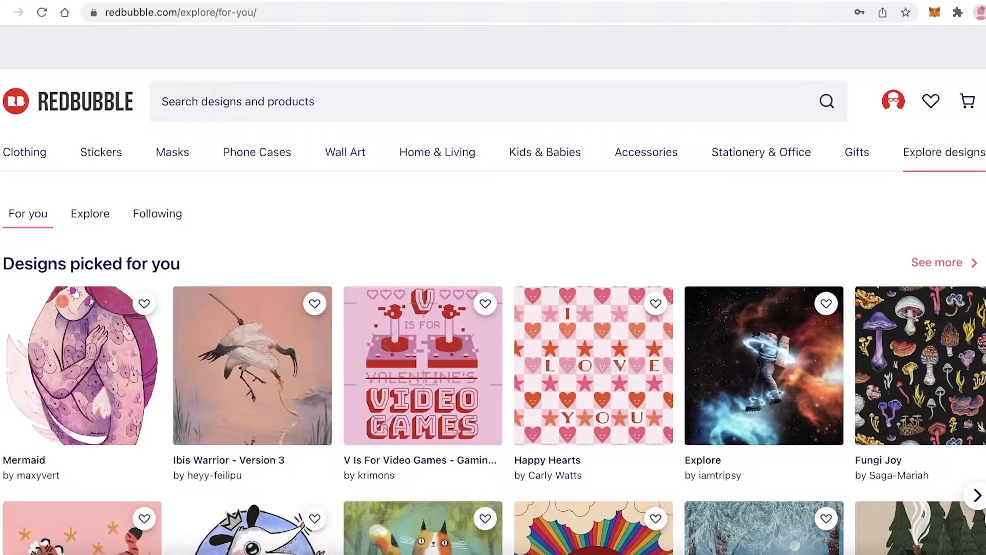
Look through the designs picked for the new account and the artists to follow, and reveal the account options
{"action": "scroll", "coordinate": [416, 249], "scroll_direction": "down", "scroll_amount": 7}
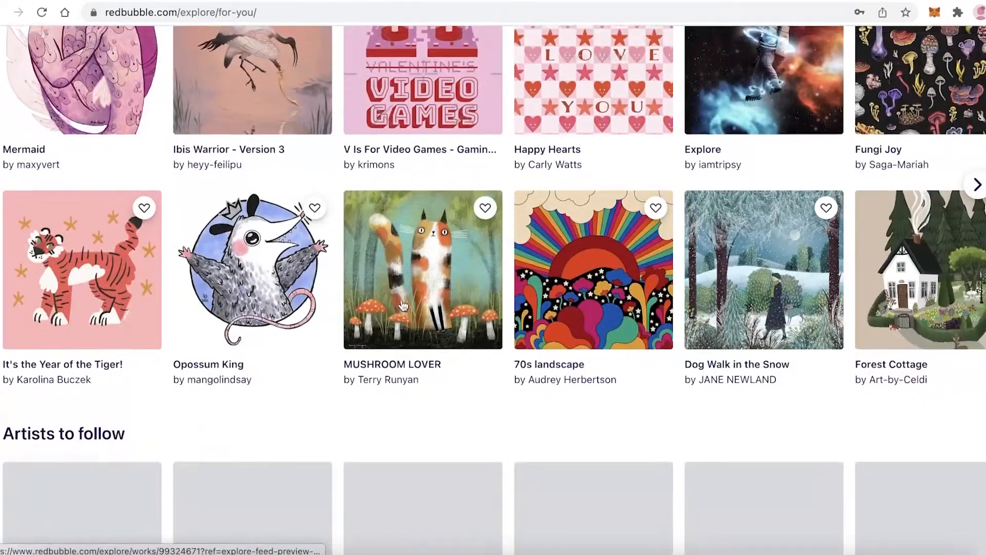
{"action": "scroll", "coordinate": [416, 249], "scroll_direction": "up", "scroll_amount": 7}
{"action": "scroll", "coordinate": [377, 70], "scroll_direction": "down", "scroll_amount": 14}
{"action": "scroll", "coordinate": [375, 69], "scroll_direction": "up", "scroll_amount": 12}
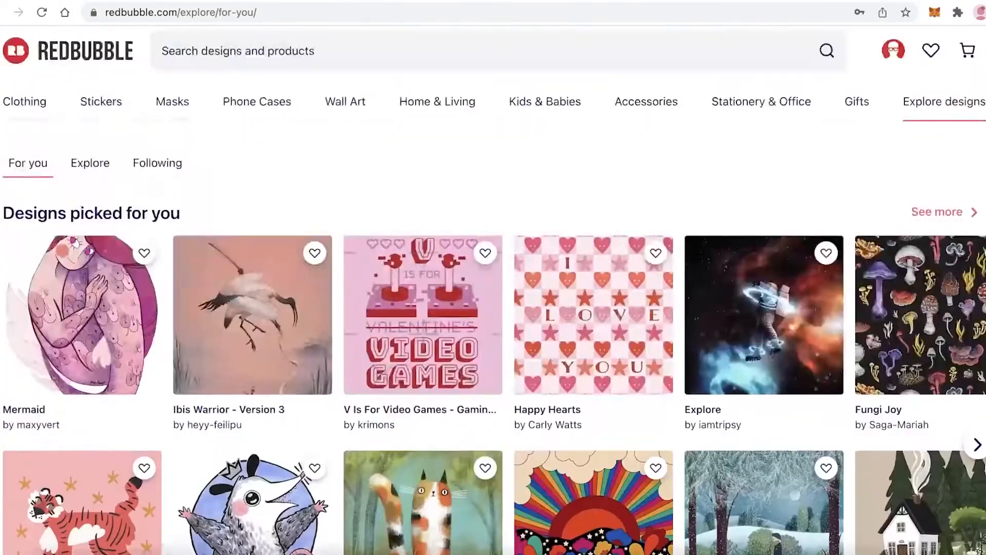
{"action": "scroll", "coordinate": [375, 69], "scroll_direction": "down", "scroll_amount": 5}
{"action": "scroll", "coordinate": [376, 69], "scroll_direction": "up", "scroll_amount": 5}
{"action": "mouse_move", "coordinate": [879, 140]}
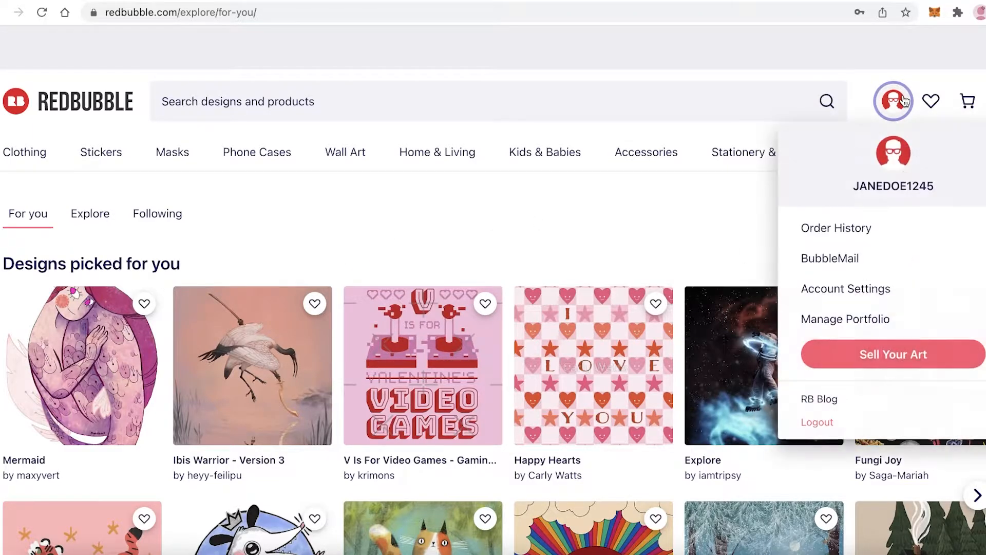
View the seller dashboard's shop setup tasks and the portfolio manager's Collections and Works sections
{"action": "left_click", "coordinate": [894, 356]}
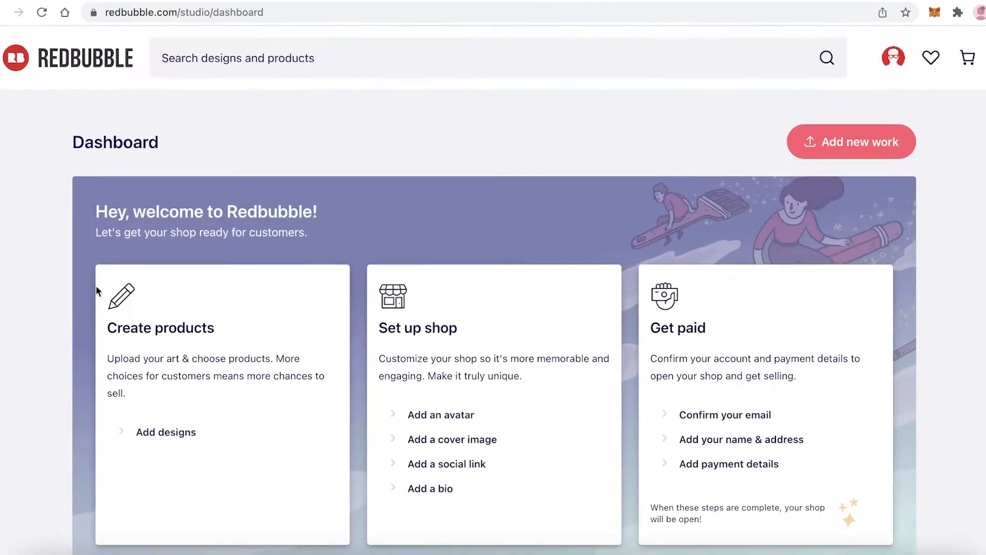
{"action": "scroll", "coordinate": [825, 379], "scroll_direction": "down", "scroll_amount": 7}
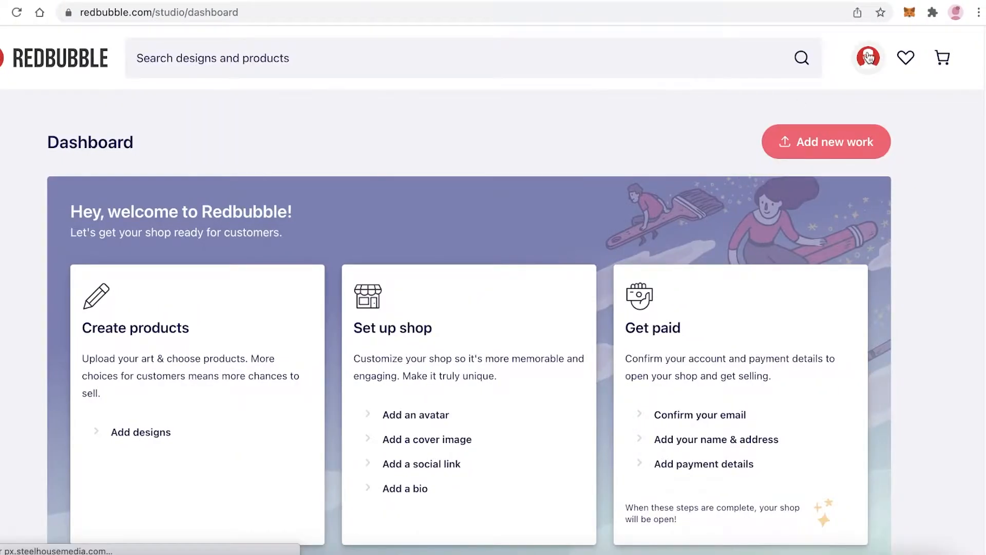
{"action": "mouse_move", "coordinate": [877, 57]}
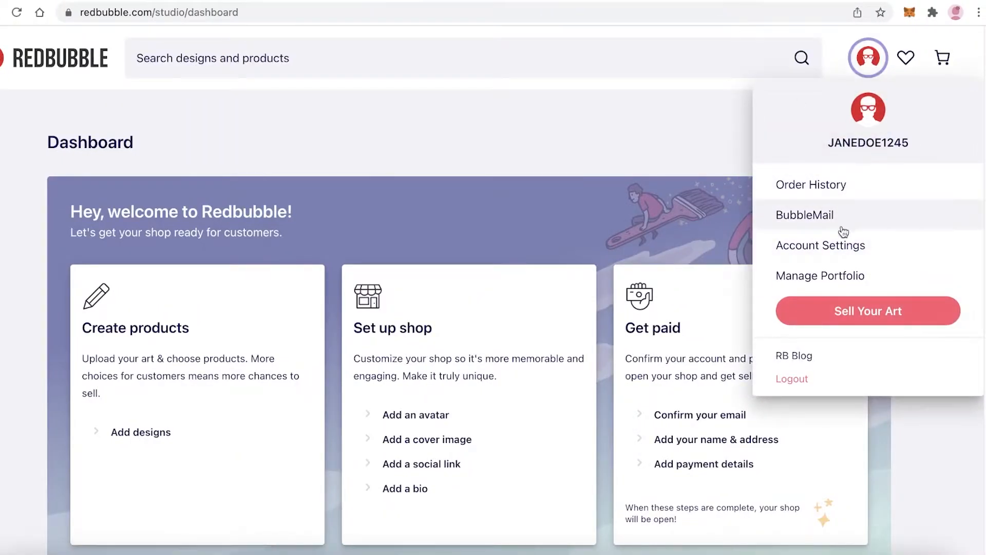
{"action": "left_click", "coordinate": [847, 284]}
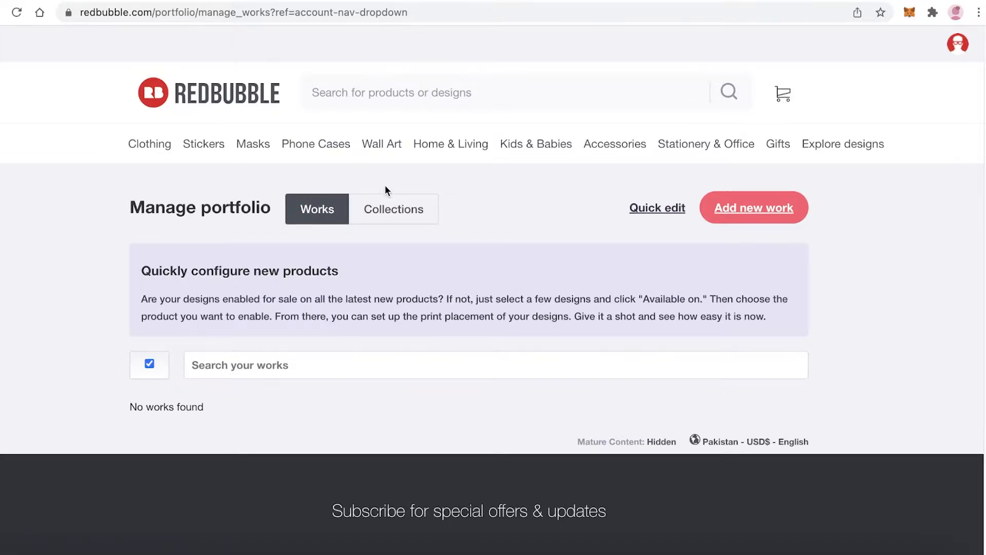
{"action": "left_click", "coordinate": [425, 217]}
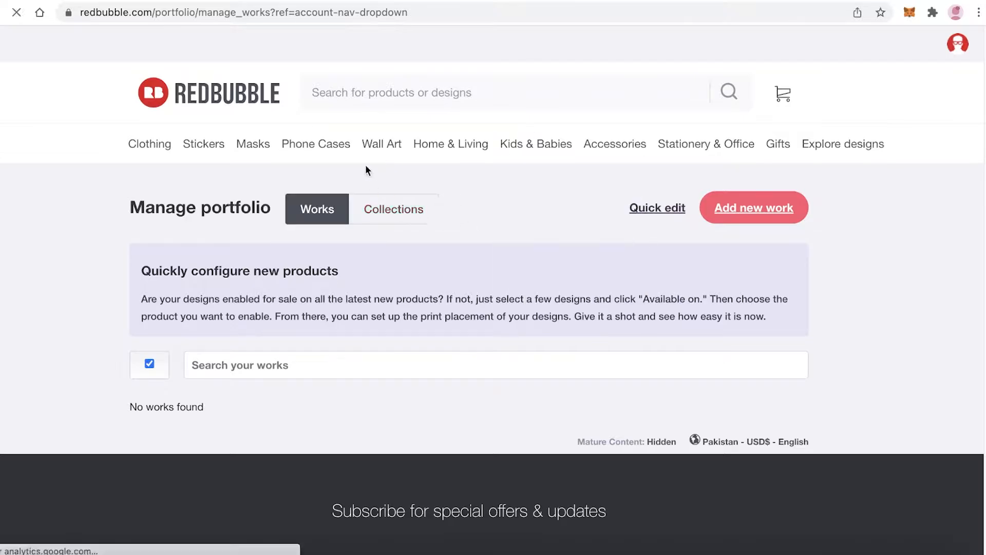
{"action": "left_click", "coordinate": [327, 210]}
Open the account's own public profile and look over its About section and follower details
{"action": "mouse_move", "coordinate": [958, 43]}
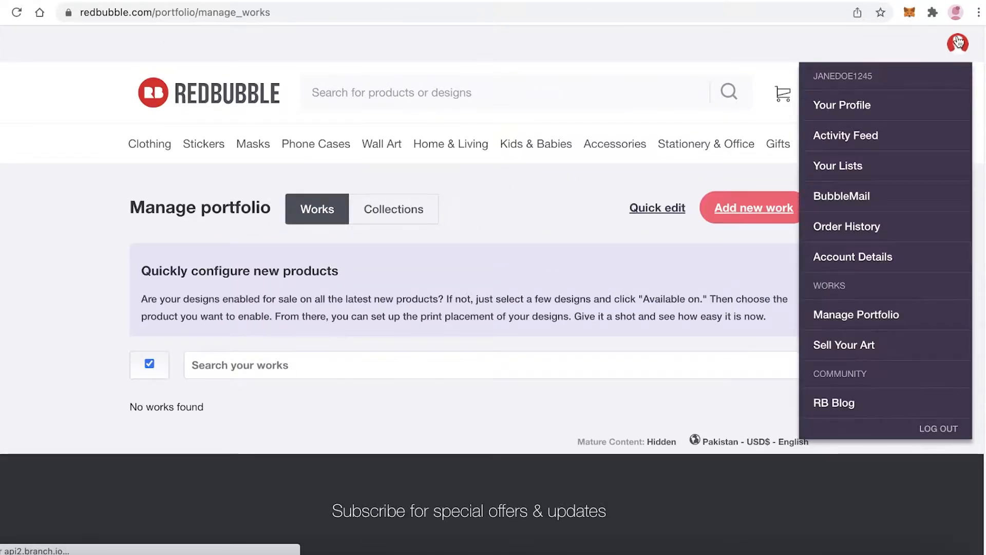
{"action": "left_click", "coordinate": [840, 103]}
{"action": "scroll", "coordinate": [377, 99], "scroll_direction": "down", "scroll_amount": 10}
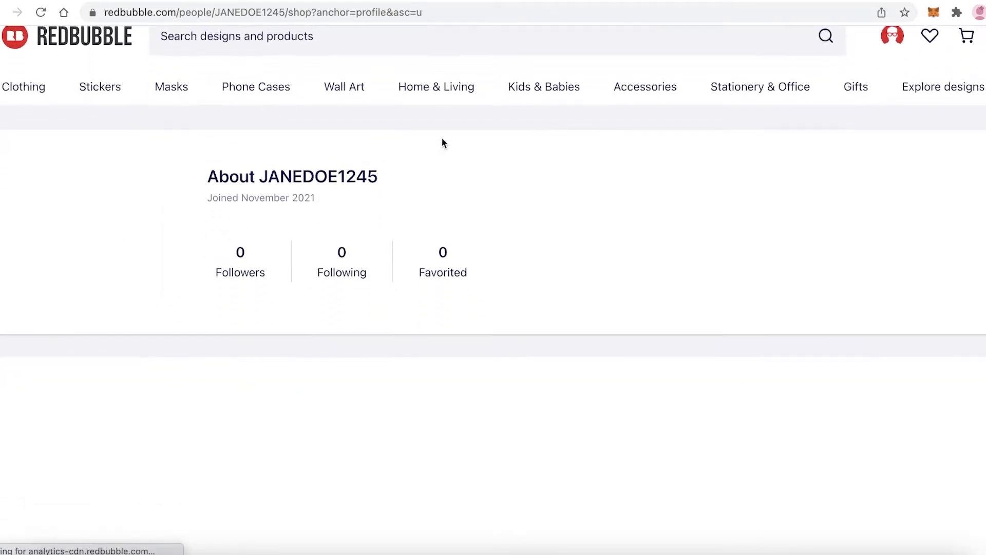
{"action": "scroll", "coordinate": [274, 287], "scroll_direction": "up", "scroll_amount": 10}
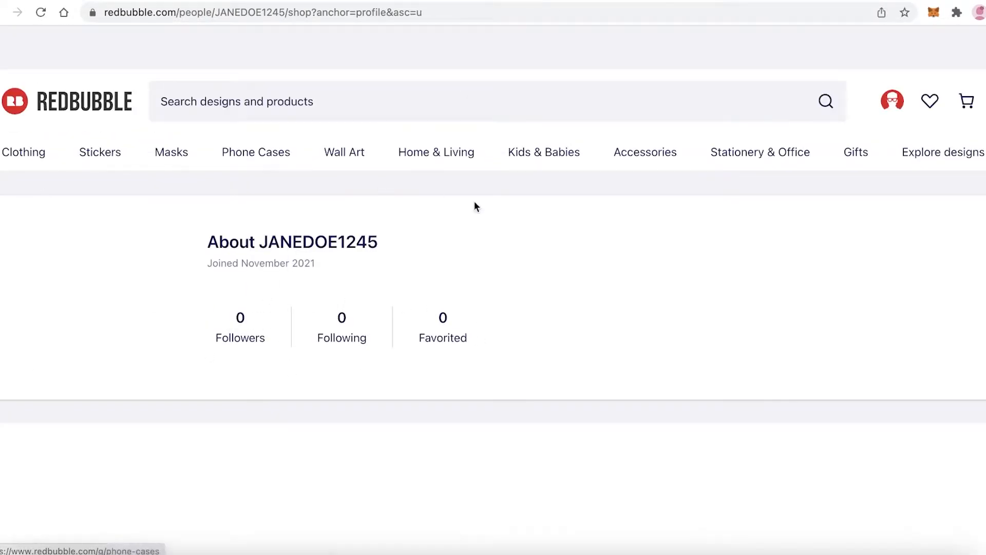
{"action": "scroll", "coordinate": [286, 242], "scroll_direction": "down", "scroll_amount": 3}
{"action": "scroll", "coordinate": [623, 209], "scroll_direction": "up", "scroll_amount": 3}
Return to the seller dashboard and review the Create products, Set up shop and Get paid sections
{"action": "mouse_move", "coordinate": [904, 113]}
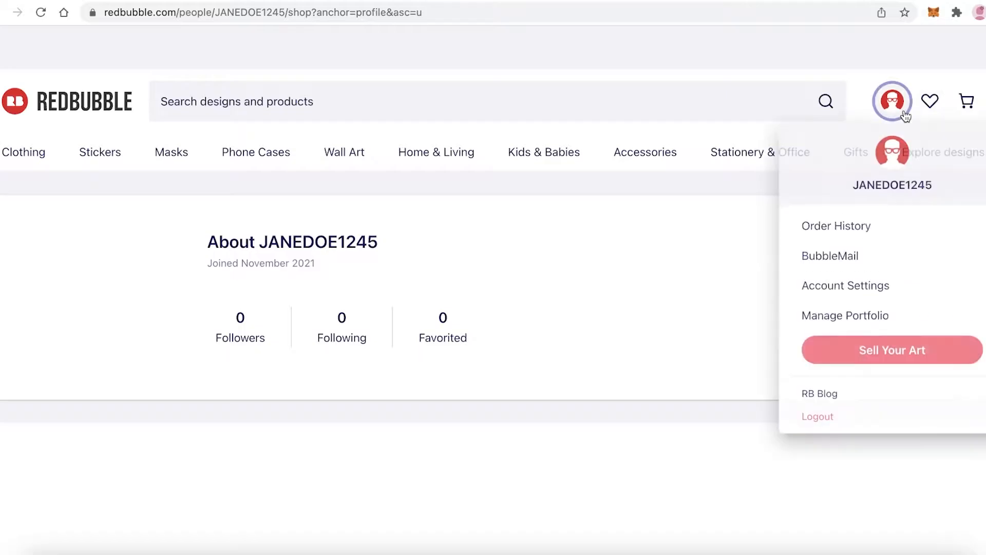
{"action": "left_click", "coordinate": [853, 351]}
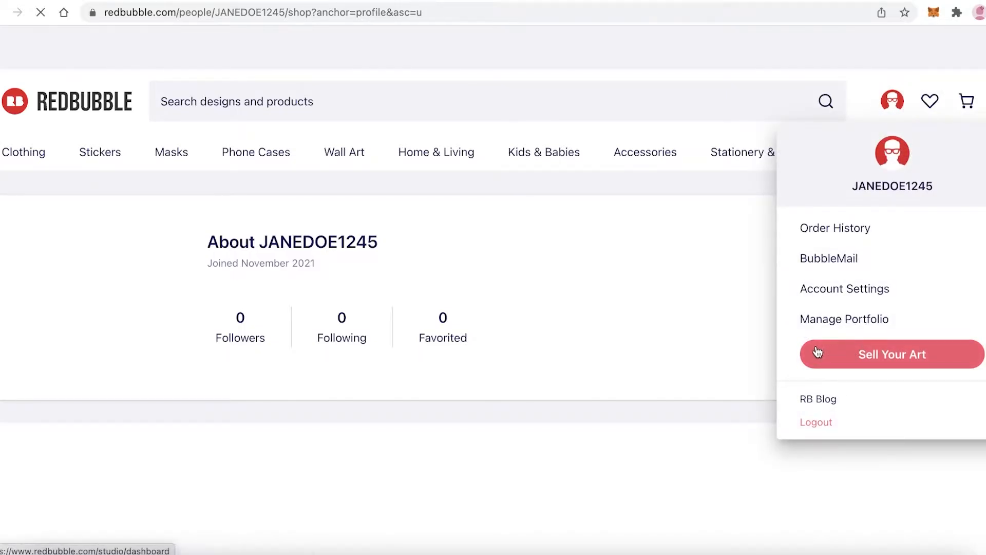
{"action": "scroll", "coordinate": [754, 131], "scroll_direction": "down", "scroll_amount": 3}
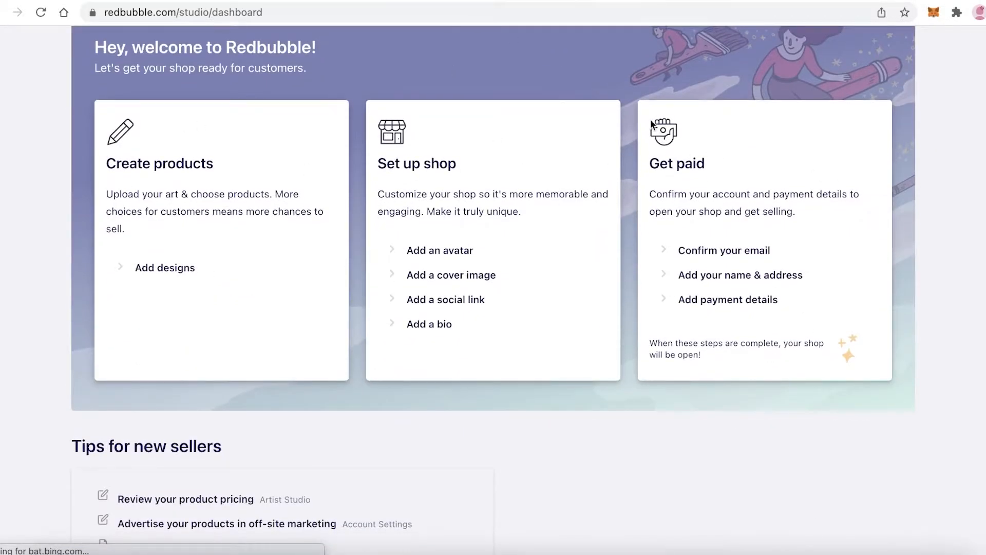
{"action": "scroll", "coordinate": [524, 208], "scroll_direction": "up", "scroll_amount": 5}
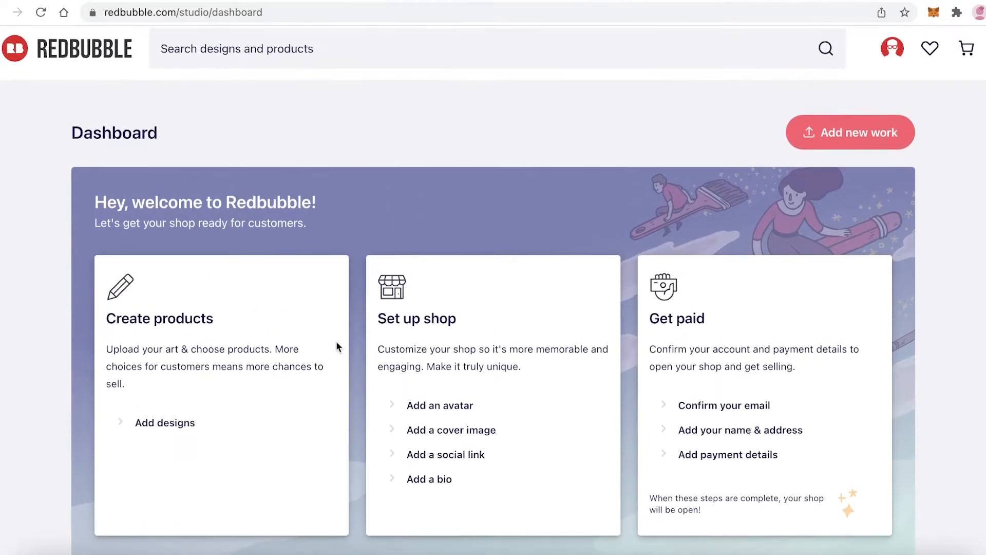
{"action": "scroll", "coordinate": [420, 264], "scroll_direction": "down", "scroll_amount": 1}
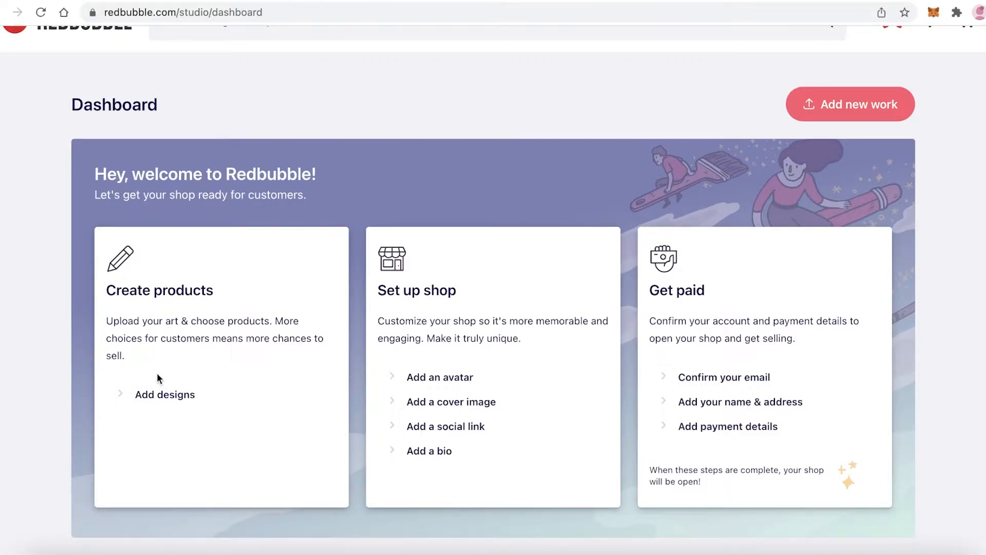
{"action": "scroll", "coordinate": [156, 372], "scroll_direction": "up", "scroll_amount": 1}
Go back to the Redbubble home page and look through product categories such as Clothing and Wall Art
{"action": "left_click", "coordinate": [81, 74]}
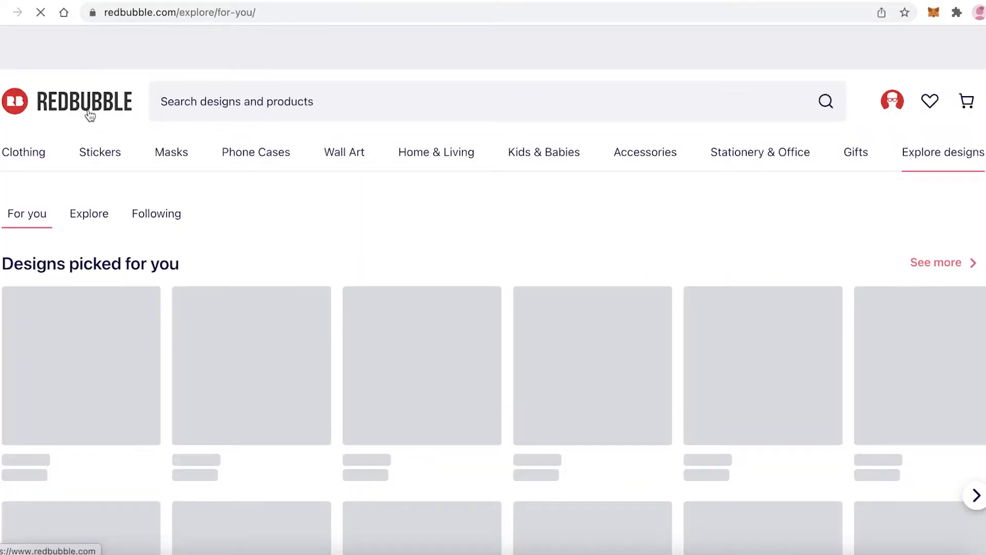
{"action": "mouse_move", "coordinate": [28, 157]}
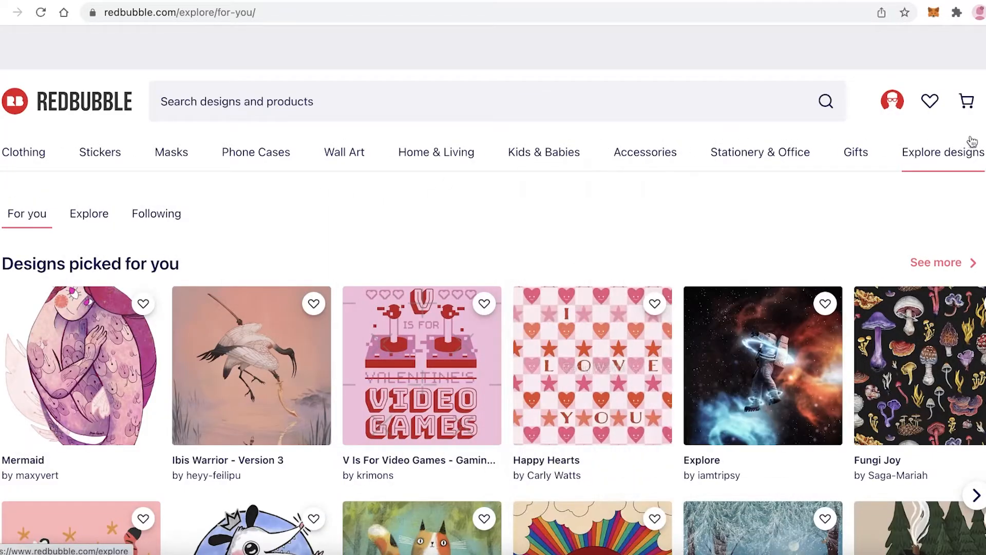
{"action": "mouse_move", "coordinate": [733, 161]}
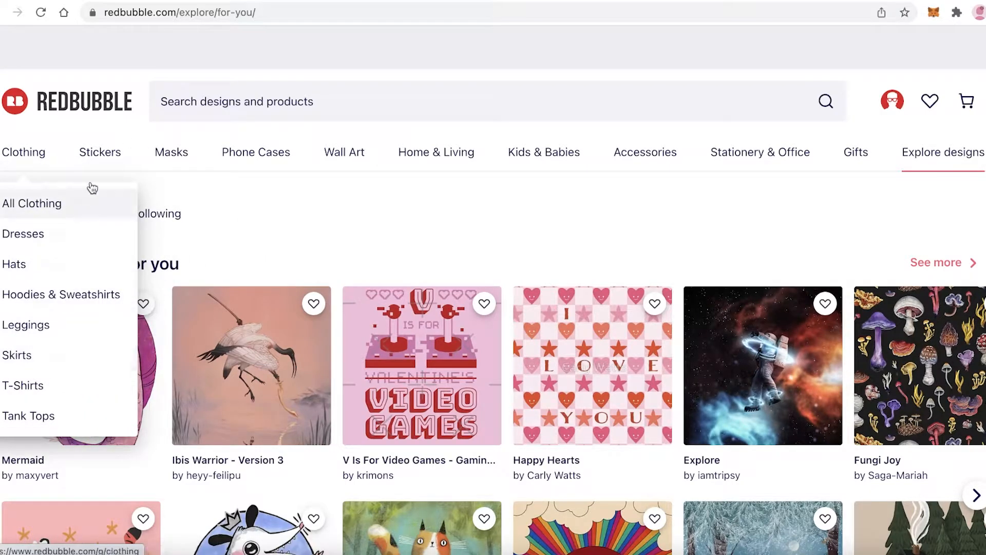
{"action": "mouse_move", "coordinate": [101, 157]}
{"action": "mouse_move", "coordinate": [161, 152]}
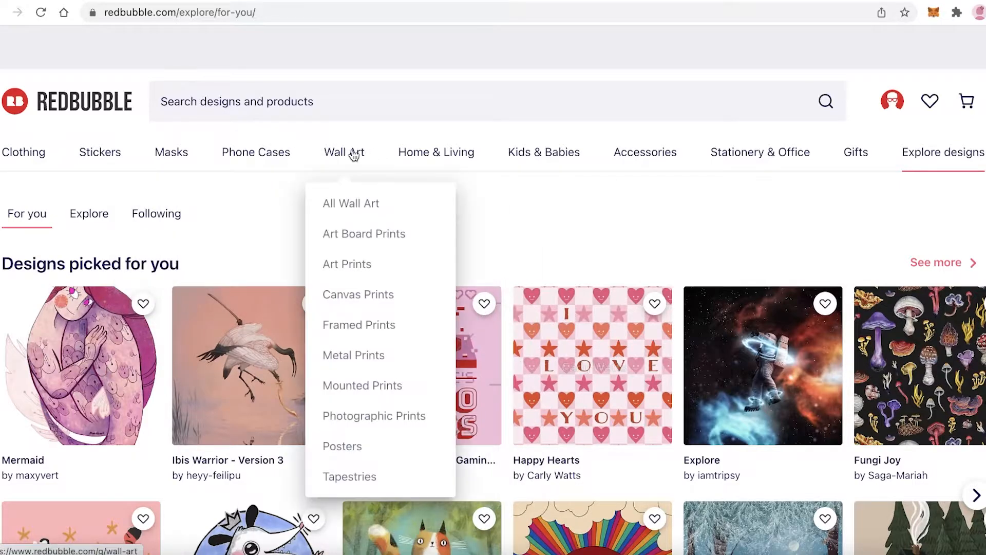
{"action": "mouse_move", "coordinate": [440, 154]}
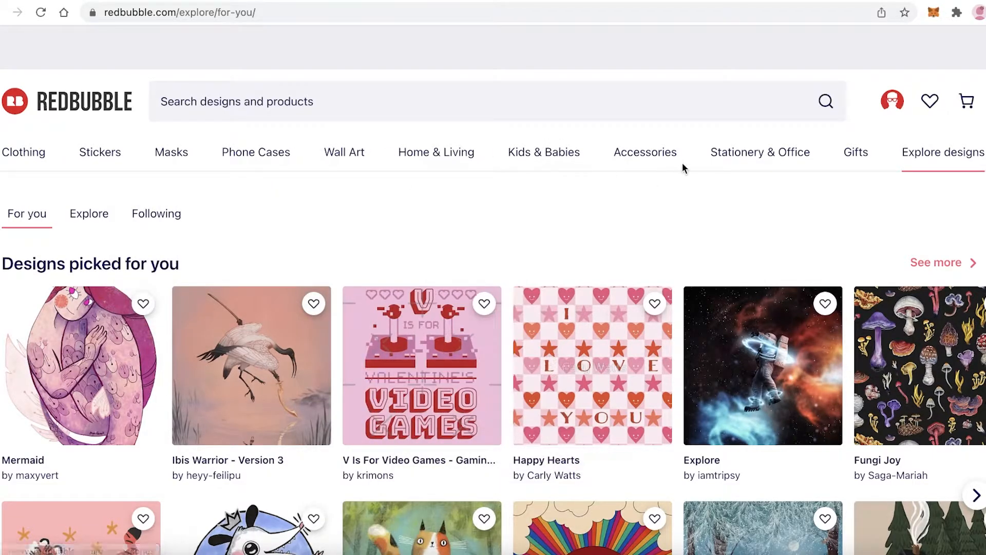
Look through the picked designs, artists to follow and sticker suggestions on the For you page
{"action": "scroll", "coordinate": [369, 246], "scroll_direction": "down", "scroll_amount": 15}
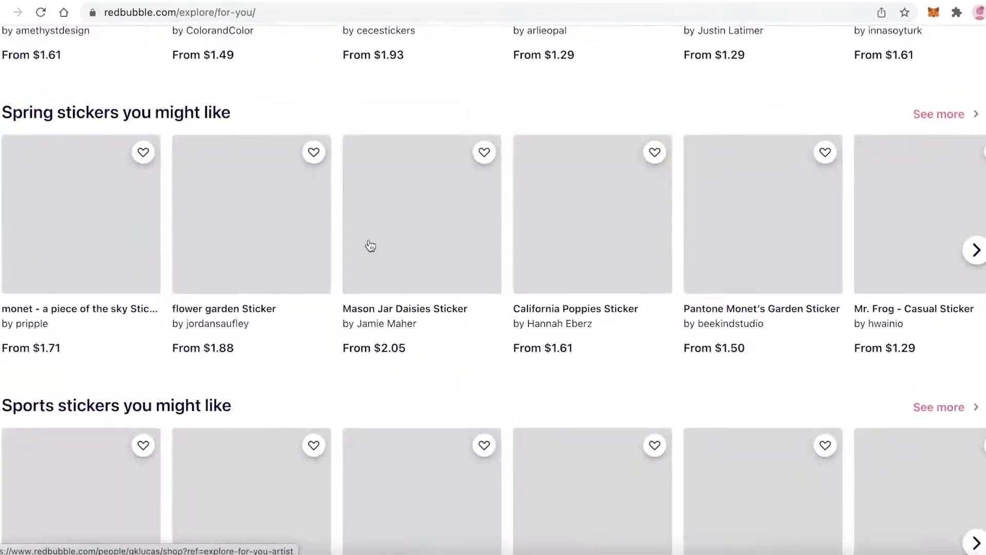
{"action": "scroll", "coordinate": [370, 244], "scroll_direction": "up", "scroll_amount": 15}
{"action": "scroll", "coordinate": [279, 180], "scroll_direction": "up", "scroll_amount": 1}
{"action": "scroll", "coordinate": [279, 180], "scroll_direction": "down", "scroll_amount": 8}
{"action": "scroll", "coordinate": [275, 184], "scroll_direction": "up", "scroll_amount": 8}
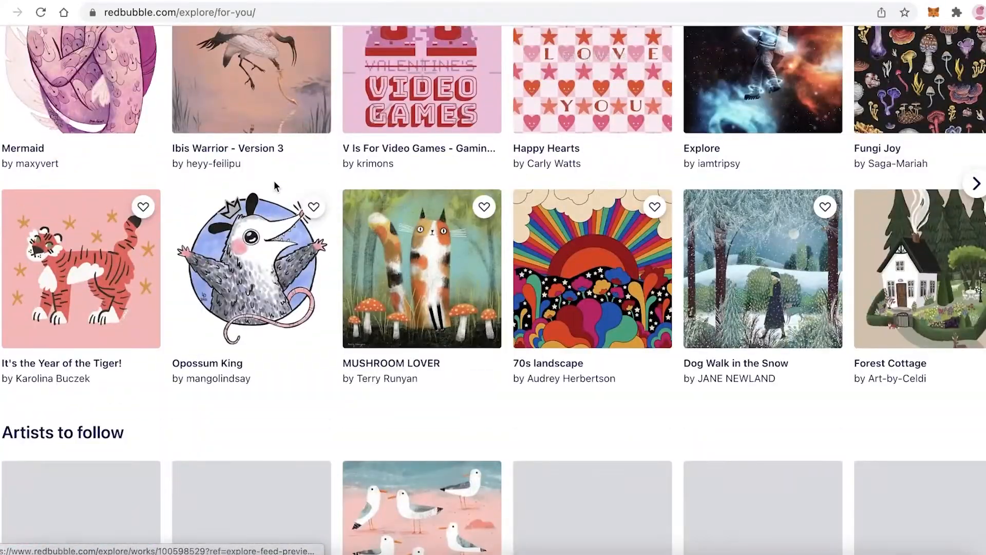
{"action": "scroll", "coordinate": [274, 186], "scroll_direction": "up", "scroll_amount": 1}
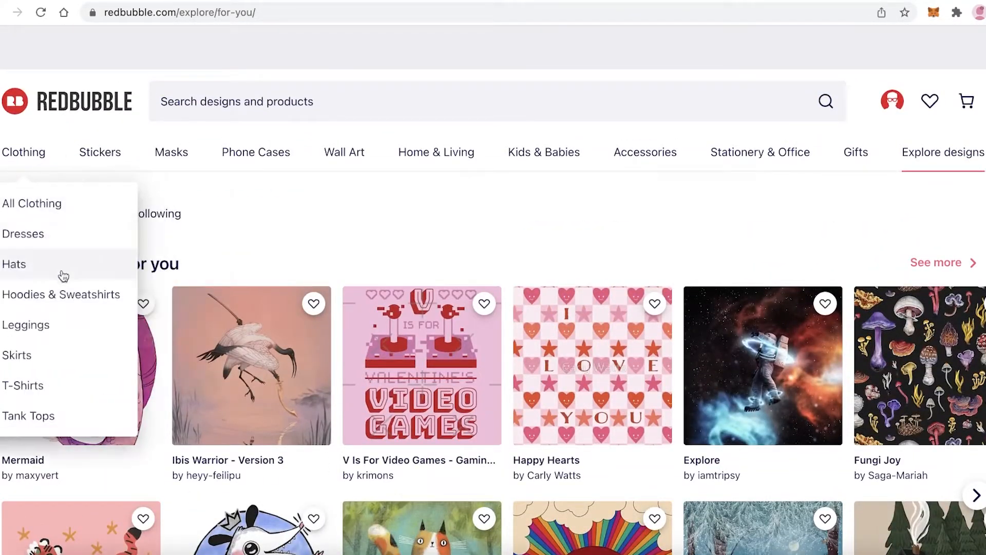
Open the T-Shirts category under Clothing and examine the music-themed shirts with their designs and prices
{"action": "left_click", "coordinate": [45, 385]}
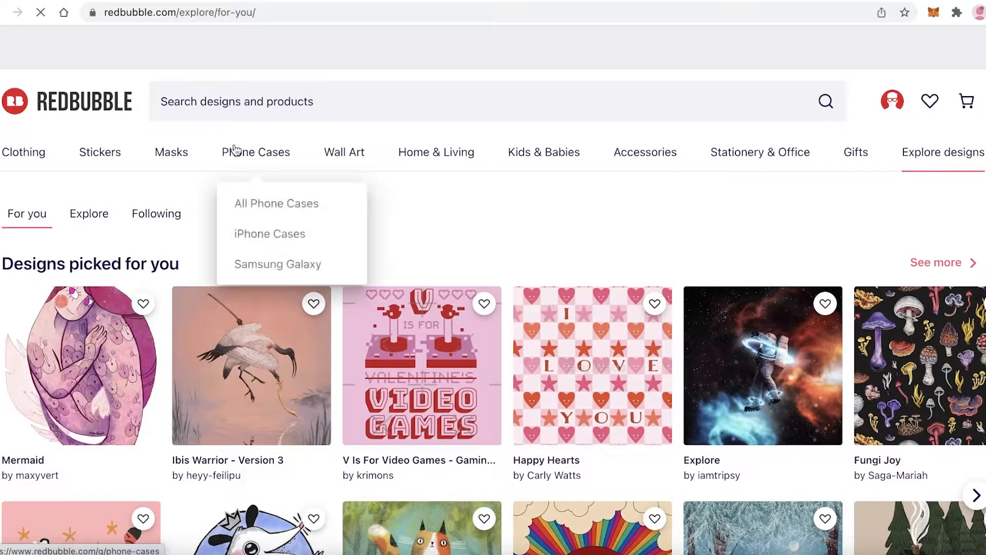
{"action": "scroll", "coordinate": [466, 213], "scroll_direction": "down", "scroll_amount": 8}
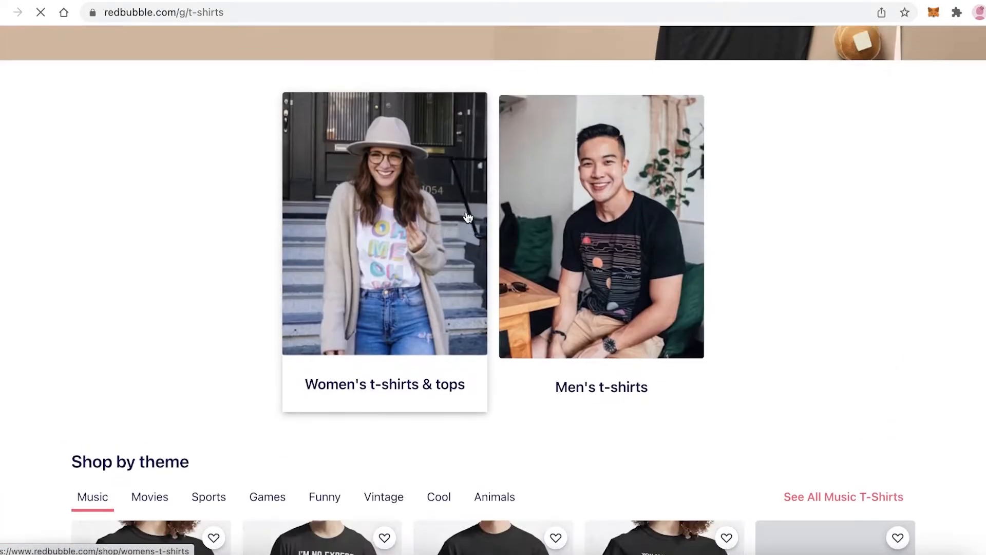
{"action": "scroll", "coordinate": [465, 219], "scroll_direction": "down", "scroll_amount": 3}
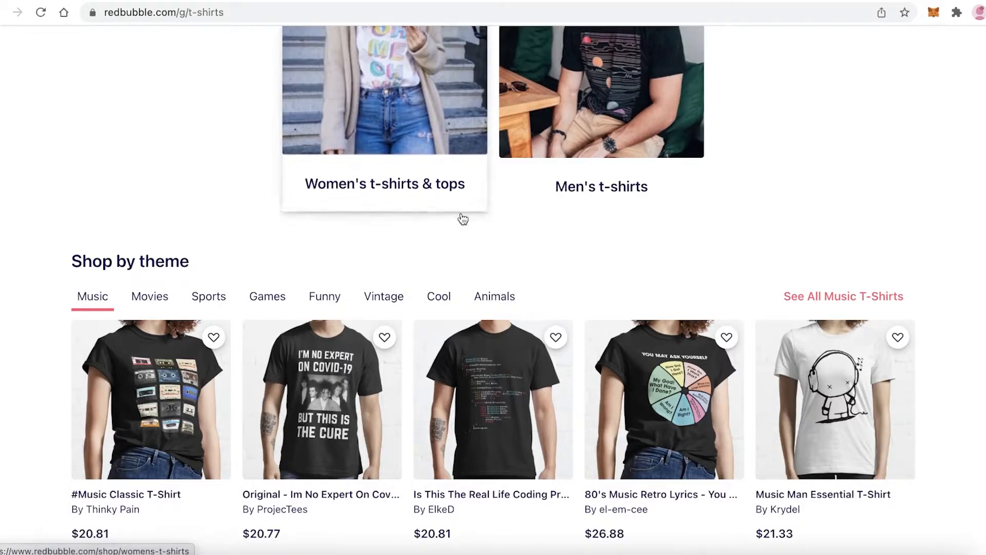
{"action": "scroll", "coordinate": [471, 145], "scroll_direction": "down", "scroll_amount": 10}
{"action": "scroll", "coordinate": [566, 247], "scroll_direction": "up", "scroll_amount": 10}
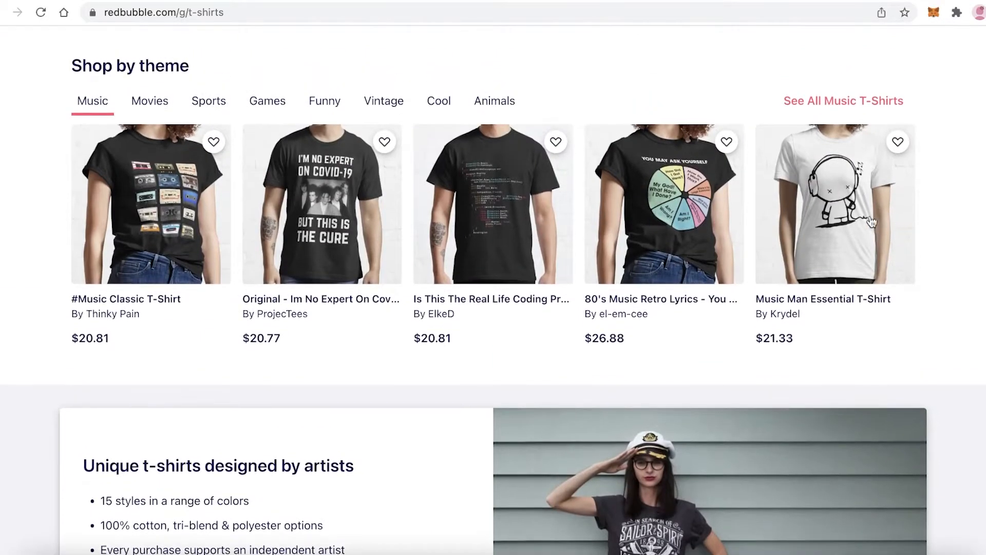
{"action": "scroll", "coordinate": [618, 308], "scroll_direction": "up", "scroll_amount": 3}
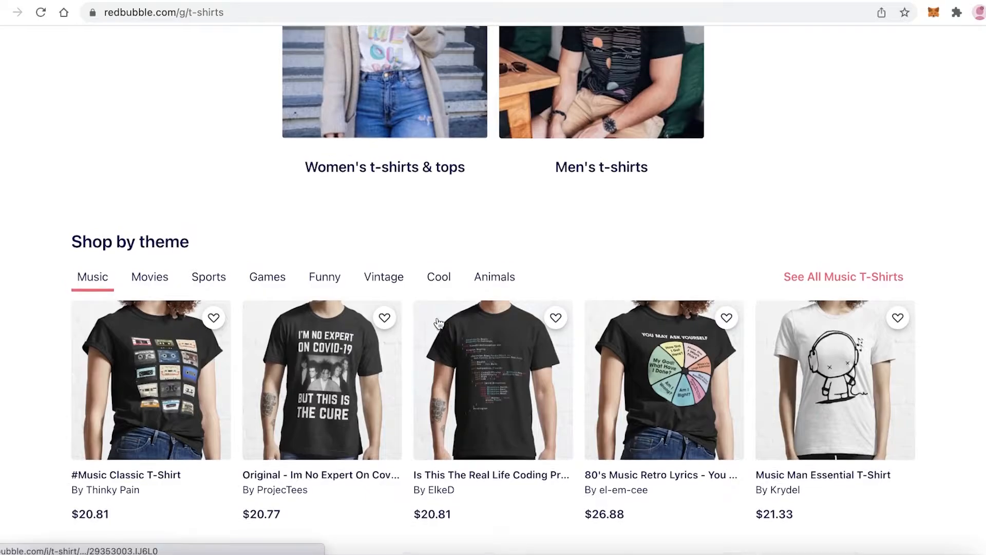
{"action": "scroll", "coordinate": [878, 322], "scroll_direction": "down", "scroll_amount": 10}
{"action": "scroll", "coordinate": [719, 283], "scroll_direction": "up", "scroll_amount": 10}
{"action": "scroll", "coordinate": [556, 248], "scroll_direction": "down", "scroll_amount": 10}
{"action": "scroll", "coordinate": [716, 99], "scroll_direction": "up", "scroll_amount": 10}
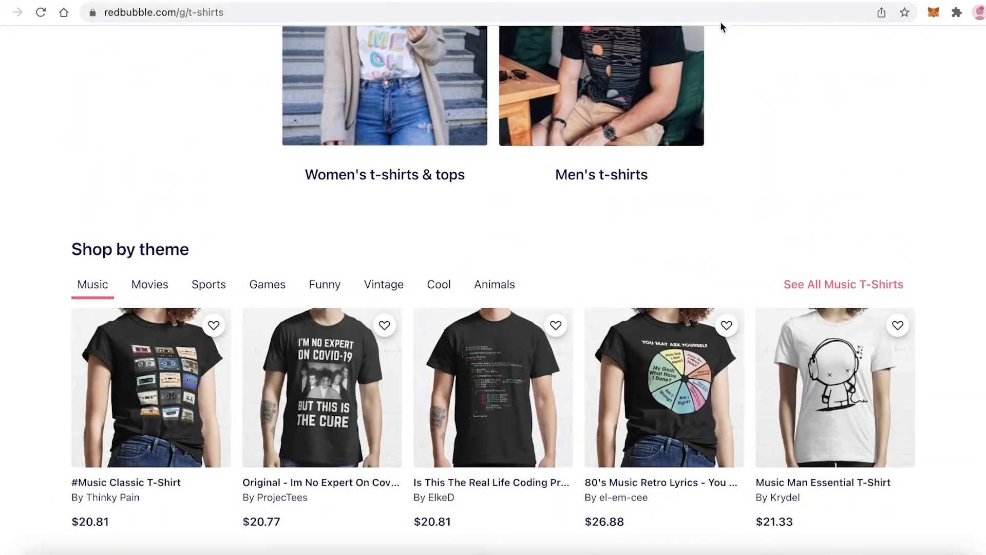
{"action": "scroll", "coordinate": [724, 154], "scroll_direction": "up", "scroll_amount": 3}
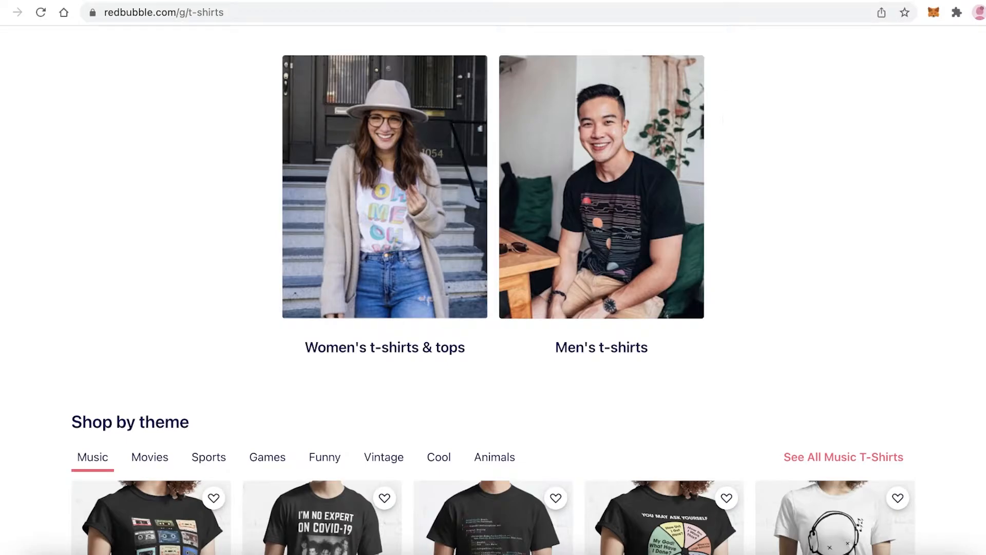
Open the Canva home page, canva.com, in a new browser tab
{"action": "key", "text": "ctrl+t"}
{"action": "type", "text": "cav"}
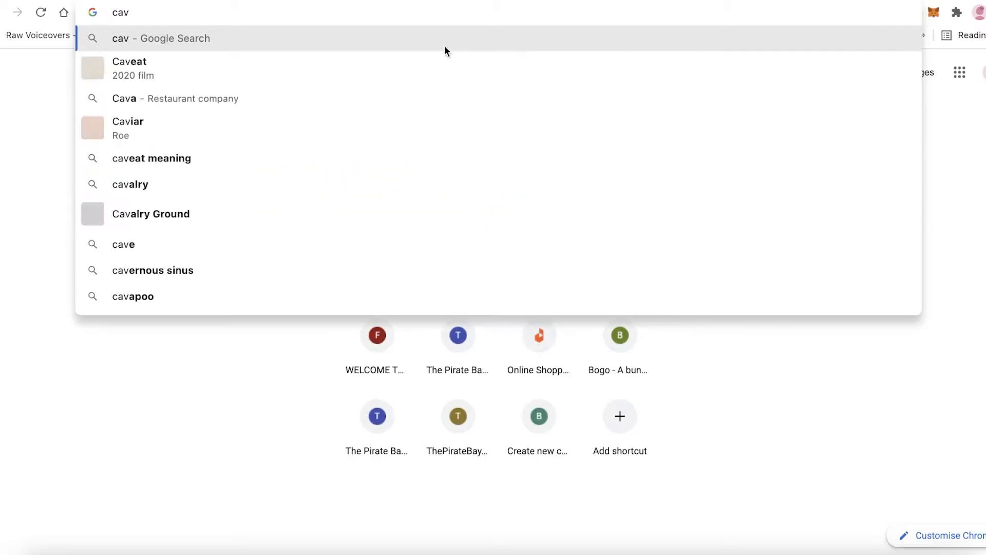
{"action": "type", "text": "n"}
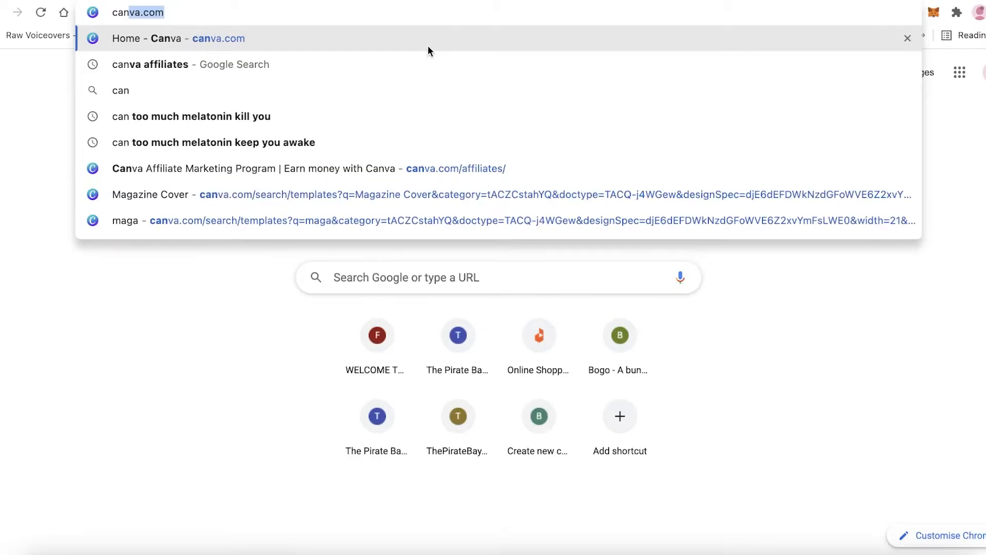
{"action": "key", "text": "Return"}
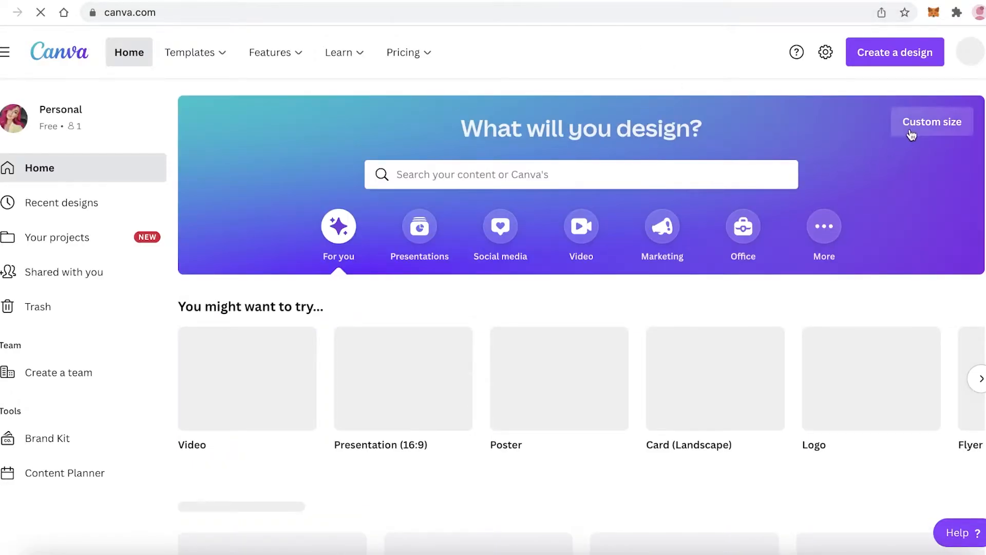
Create a new custom-size Canva design in inches, 12 in wide and 12 in high
{"action": "left_click", "coordinate": [911, 127]}
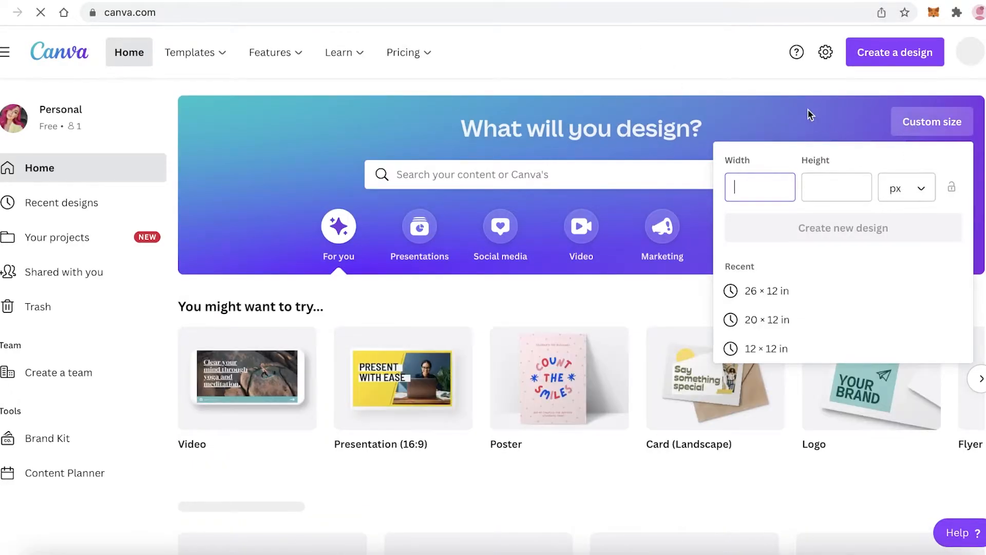
{"action": "left_click", "coordinate": [808, 114]}
{"action": "left_click", "coordinate": [913, 127]}
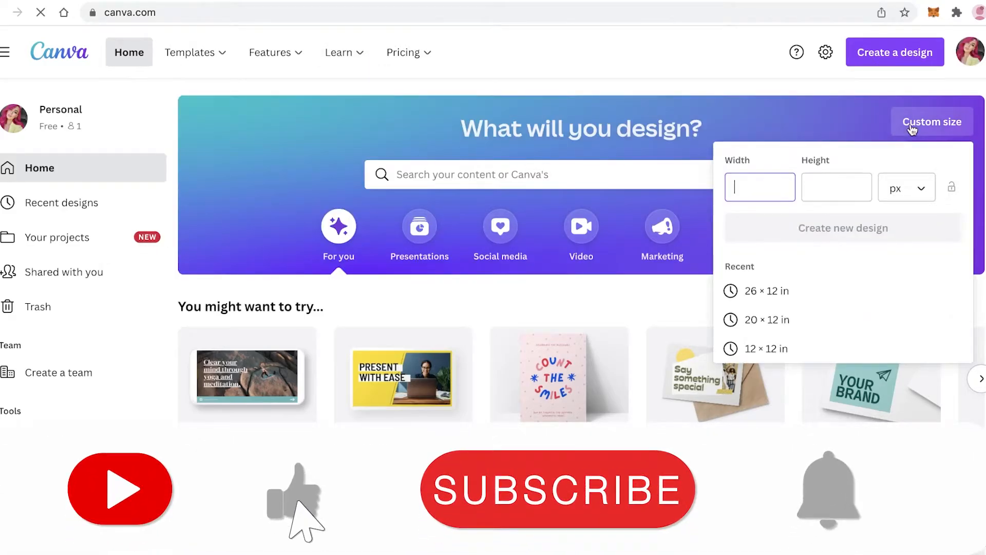
{"action": "left_click", "coordinate": [908, 184]}
{"action": "left_click", "coordinate": [898, 215]}
{"action": "left_click", "coordinate": [774, 189]}
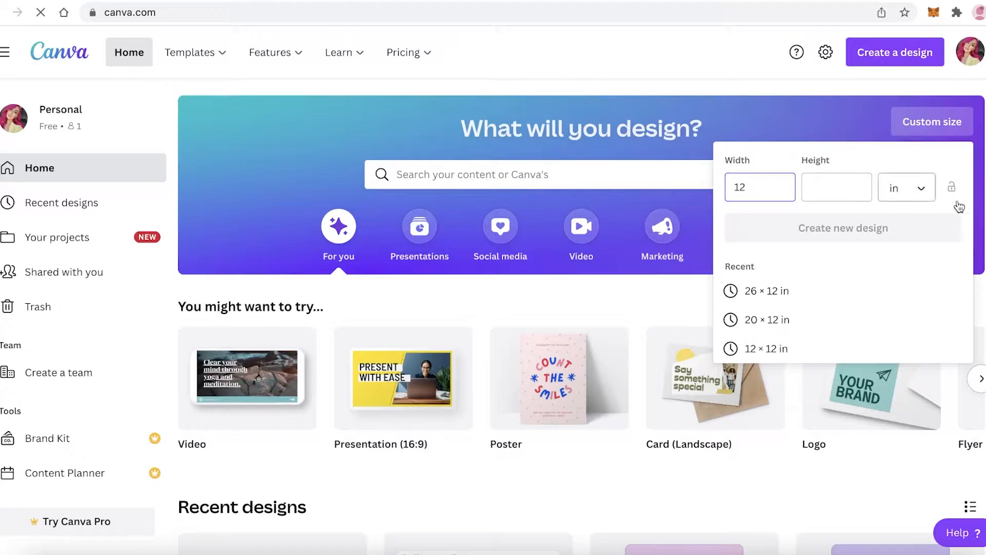
{"action": "left_click", "coordinate": [818, 186]}
{"action": "type", "text": "12"}
{"action": "left_click", "coordinate": [820, 220]}
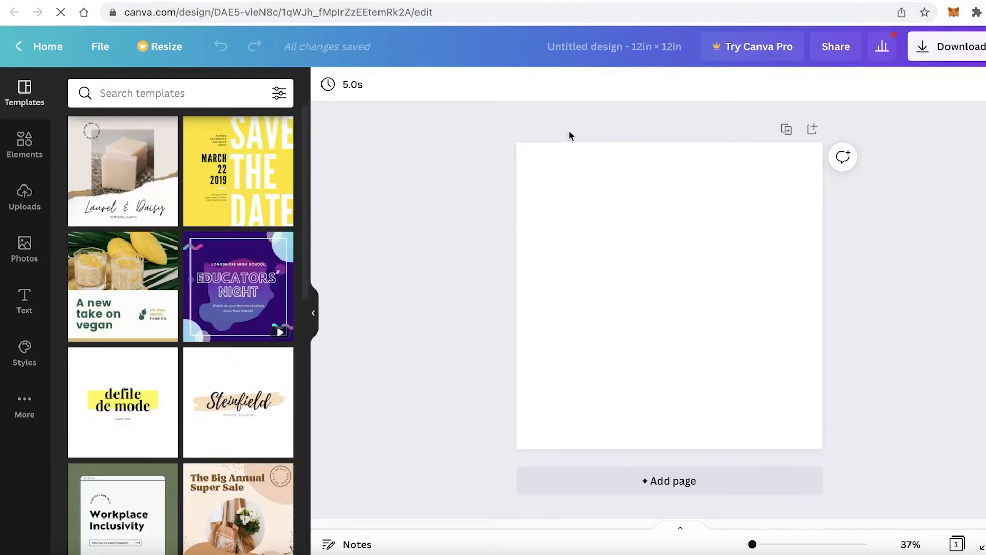
Search the Canva elements for "girl" and limit the results to graphics
{"action": "left_click", "coordinate": [23, 144]}
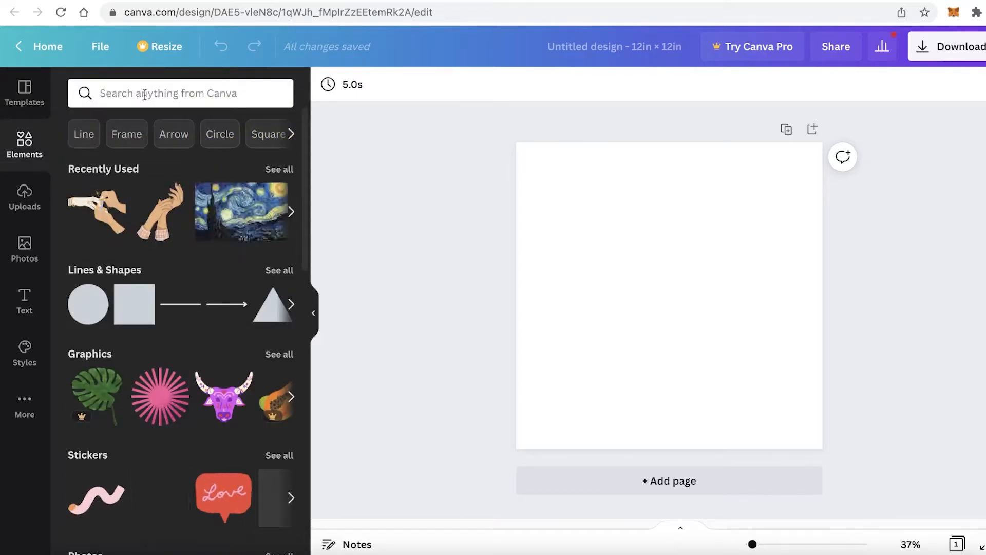
{"action": "left_click", "coordinate": [144, 94]}
{"action": "type", "text": "girl"}
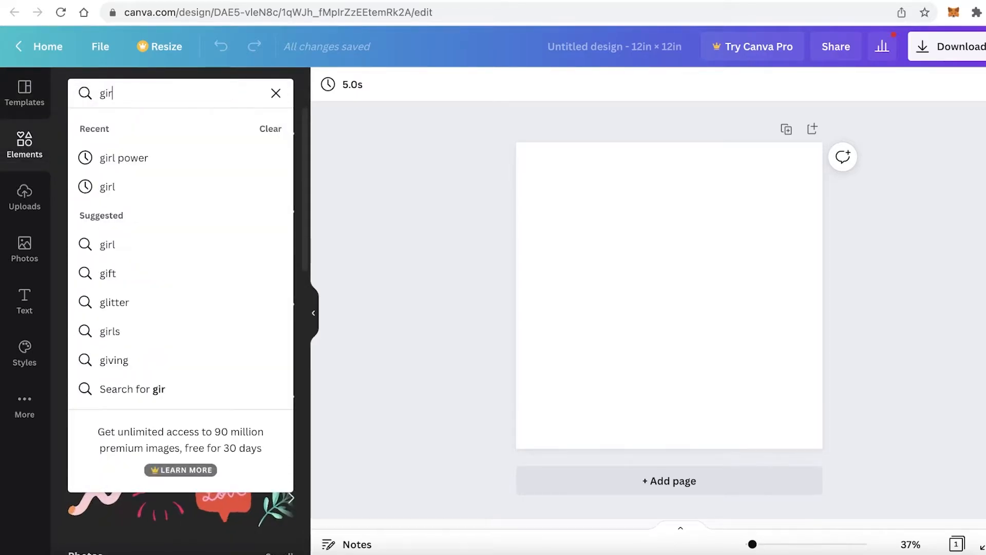
{"action": "key", "text": "Return"}
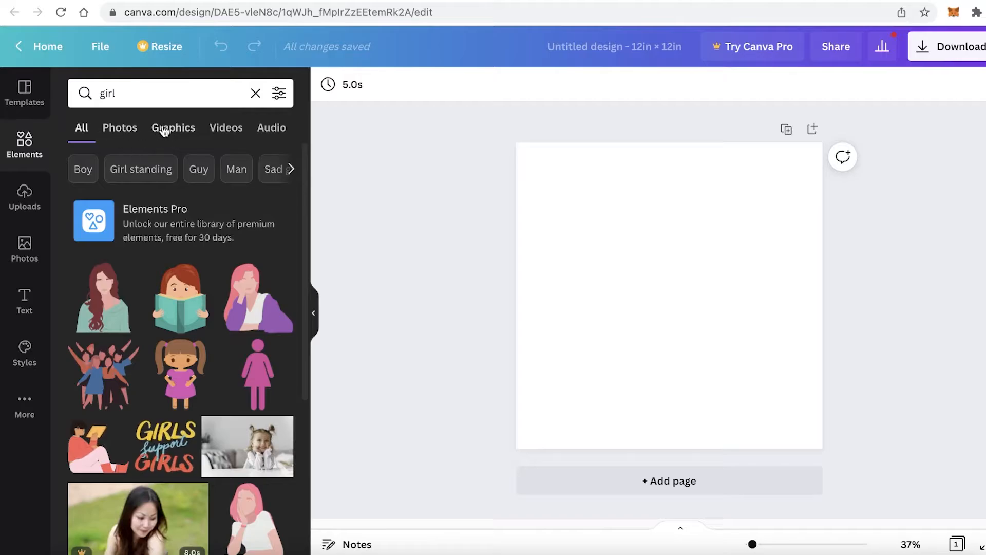
{"action": "left_click", "coordinate": [173, 130]}
{"action": "left_click", "coordinate": [84, 129]}
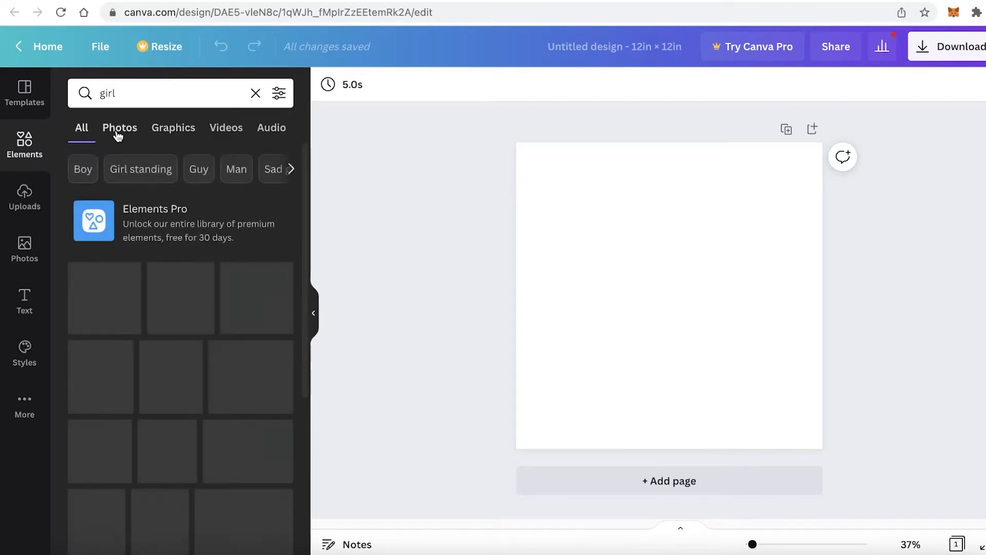
{"action": "left_click", "coordinate": [176, 134]}
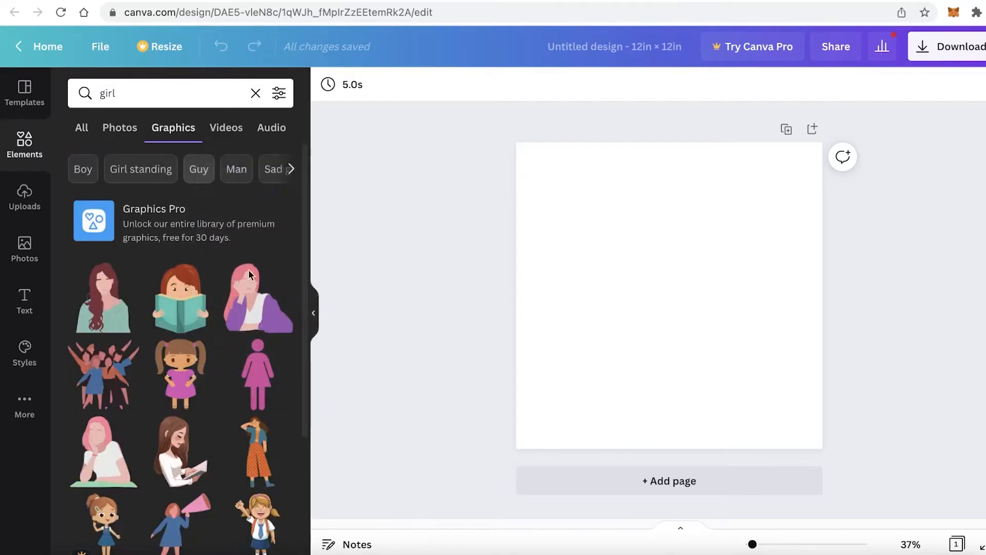
Add the black-and-white drawing of the long-haired woman, enlarge it to about 8.9 × 8.2 in and centre it on the page
{"action": "scroll", "coordinate": [205, 339], "scroll_direction": "down", "scroll_amount": 6}
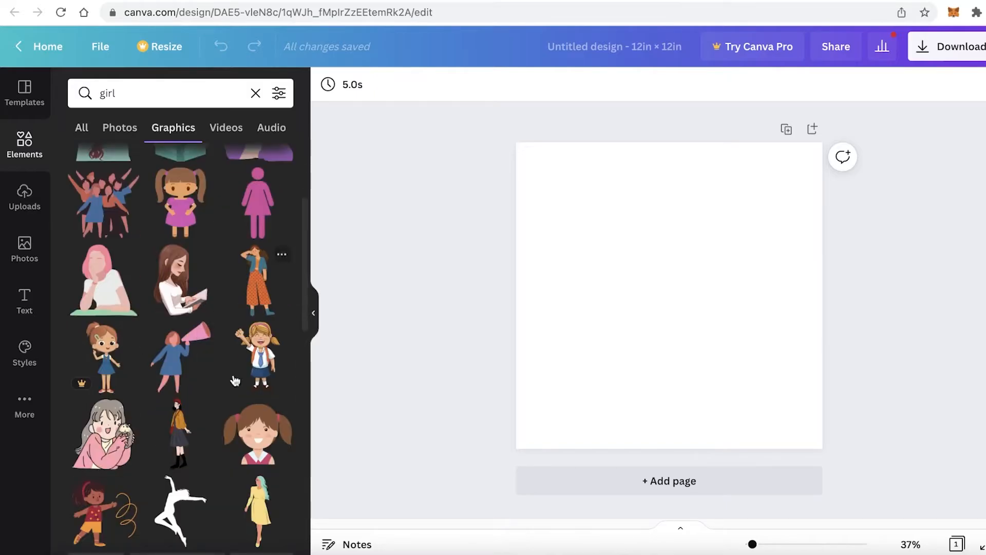
{"action": "scroll", "coordinate": [165, 359], "scroll_direction": "down", "scroll_amount": 6}
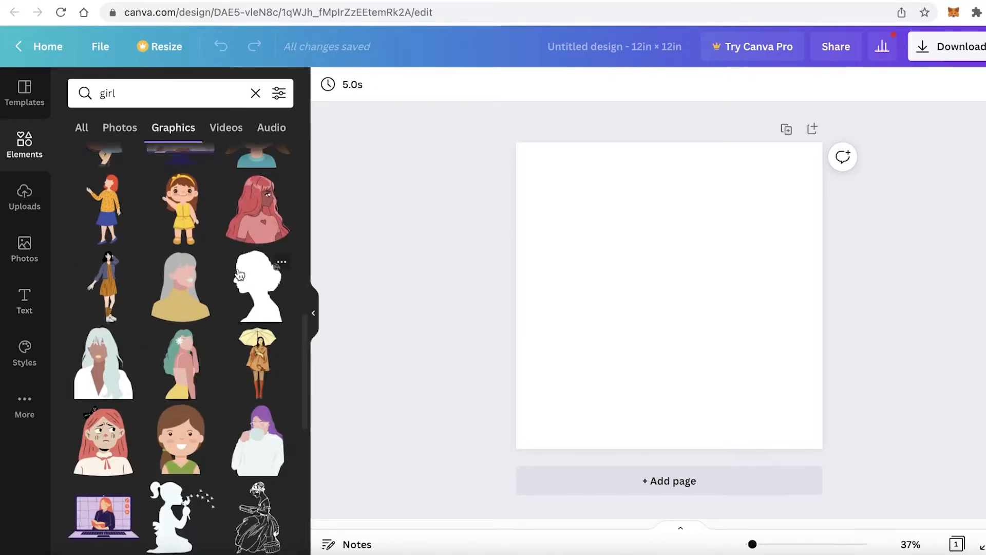
{"action": "scroll", "coordinate": [239, 272], "scroll_direction": "down", "scroll_amount": 2}
{"action": "scroll", "coordinate": [239, 272], "scroll_direction": "up", "scroll_amount": 4}
{"action": "scroll", "coordinate": [100, 379], "scroll_direction": "down", "scroll_amount": 10}
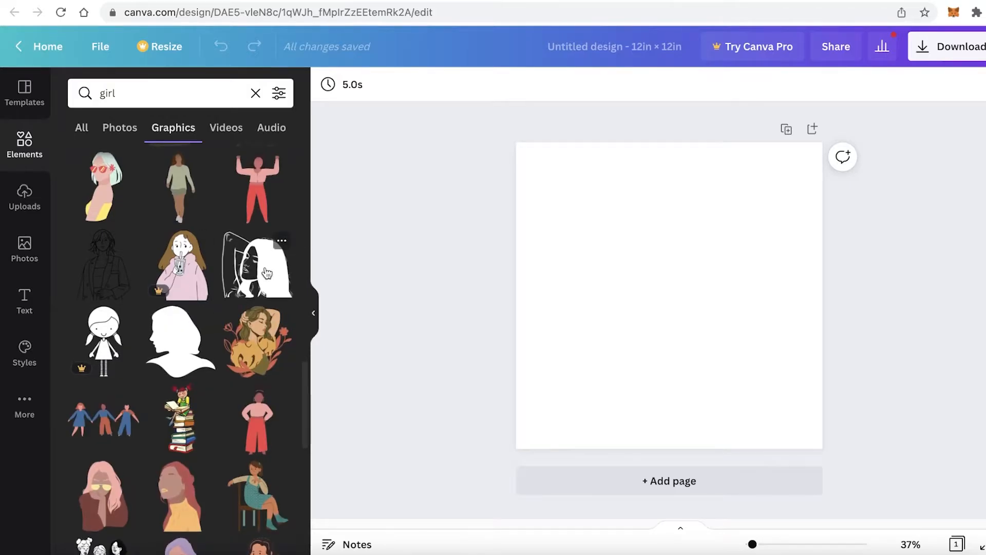
{"action": "left_click", "coordinate": [244, 272]}
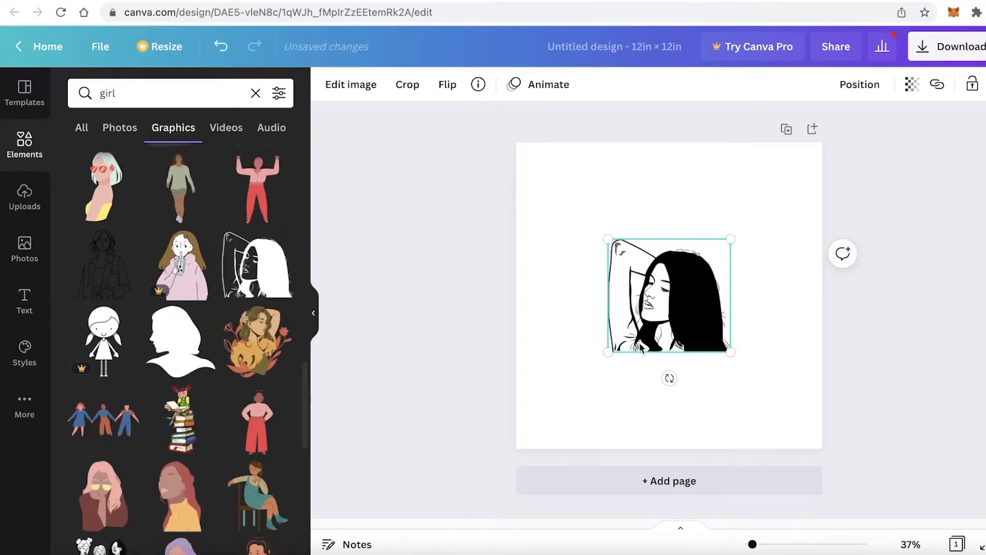
{"action": "left_click_drag", "start_coordinate": [734, 351], "coordinate": [858, 423]}
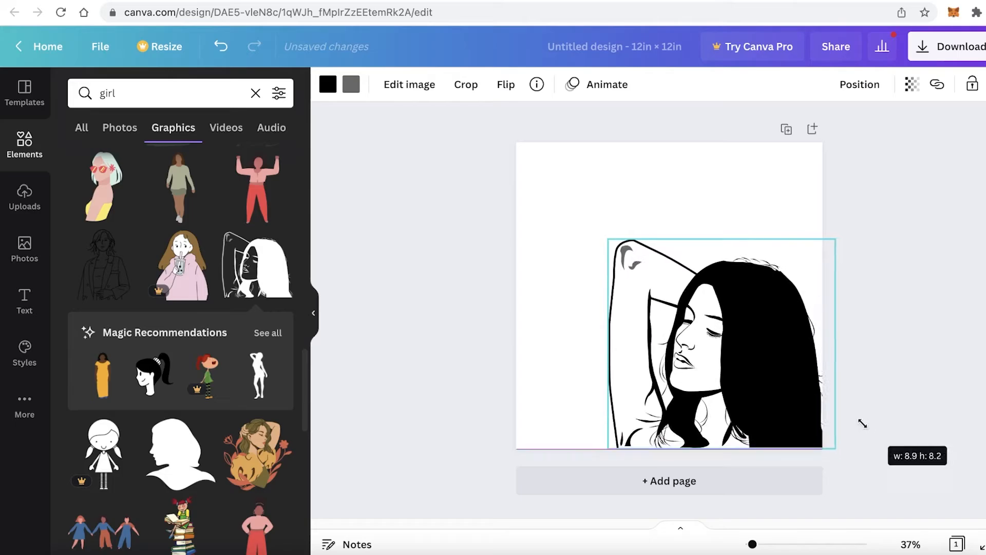
{"action": "left_click_drag", "start_coordinate": [749, 367], "coordinate": [693, 314]}
{"action": "left_click", "coordinate": [873, 321]}
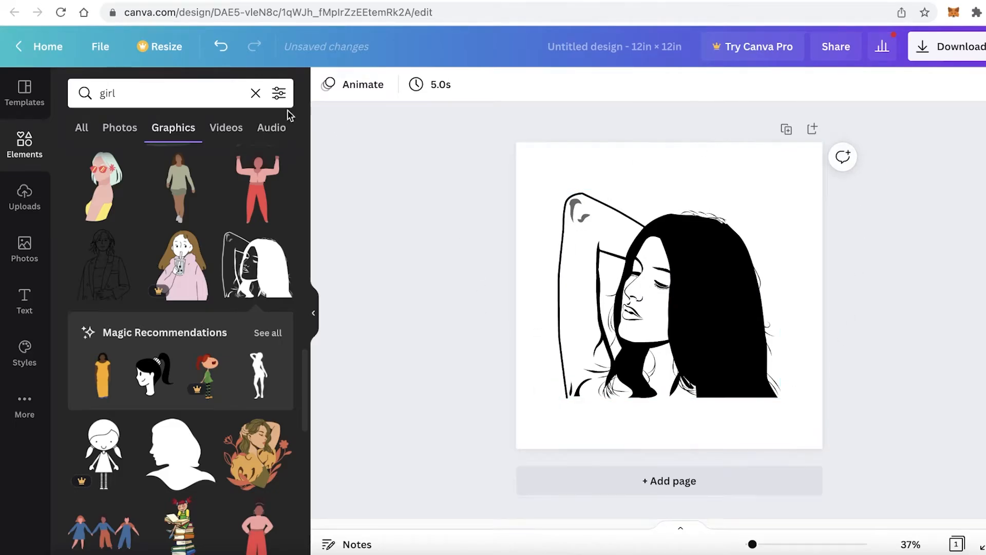
Add a dashed line from the lines and shapes collection and increase its line weight
{"action": "left_click", "coordinate": [29, 145]}
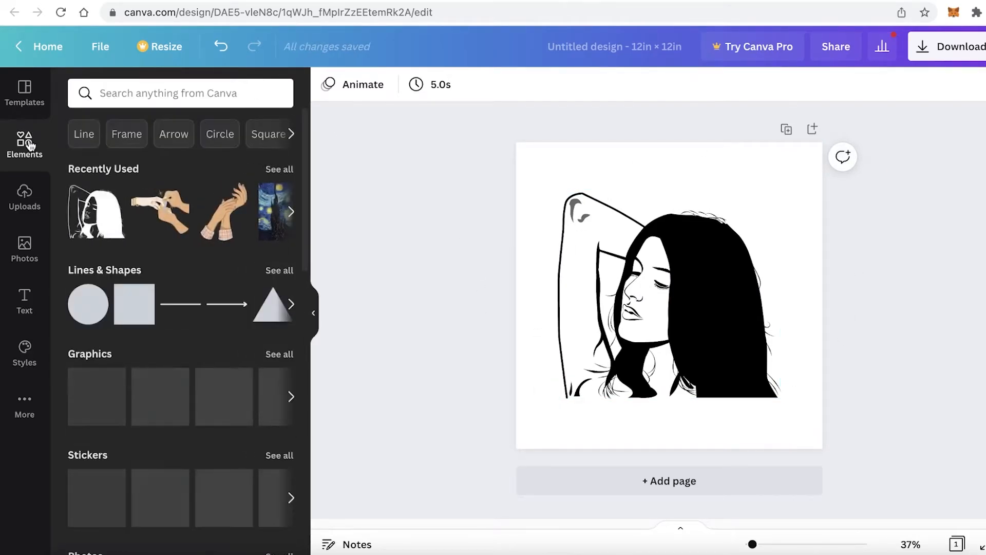
{"action": "left_click", "coordinate": [134, 271]}
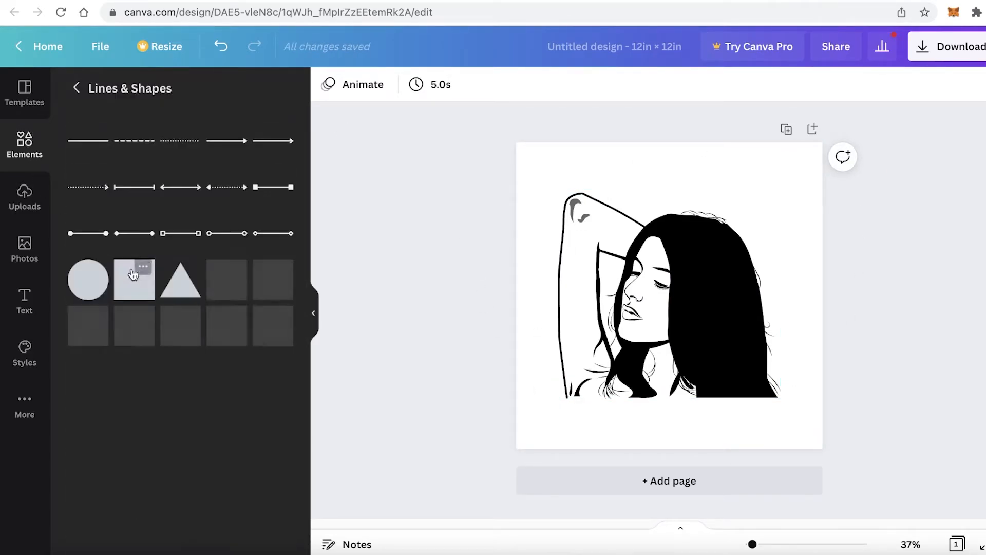
{"action": "left_click", "coordinate": [152, 141]}
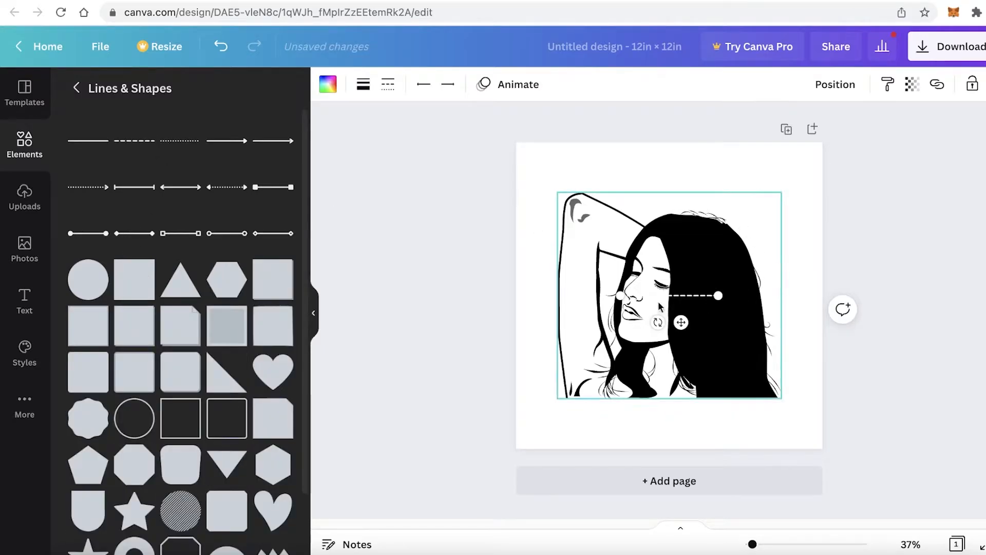
{"action": "left_click", "coordinate": [362, 87]}
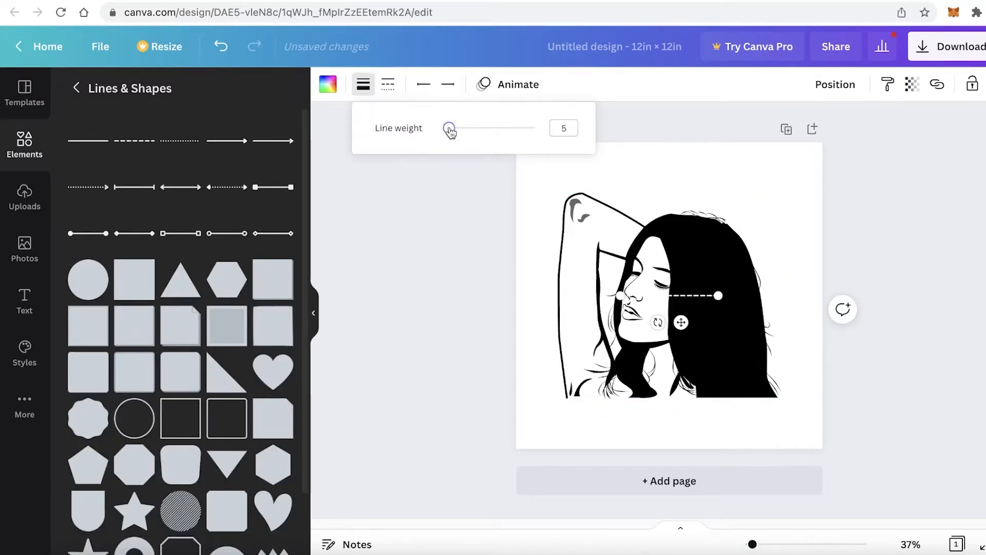
{"action": "left_click_drag", "start_coordinate": [450, 131], "coordinate": [473, 132]}
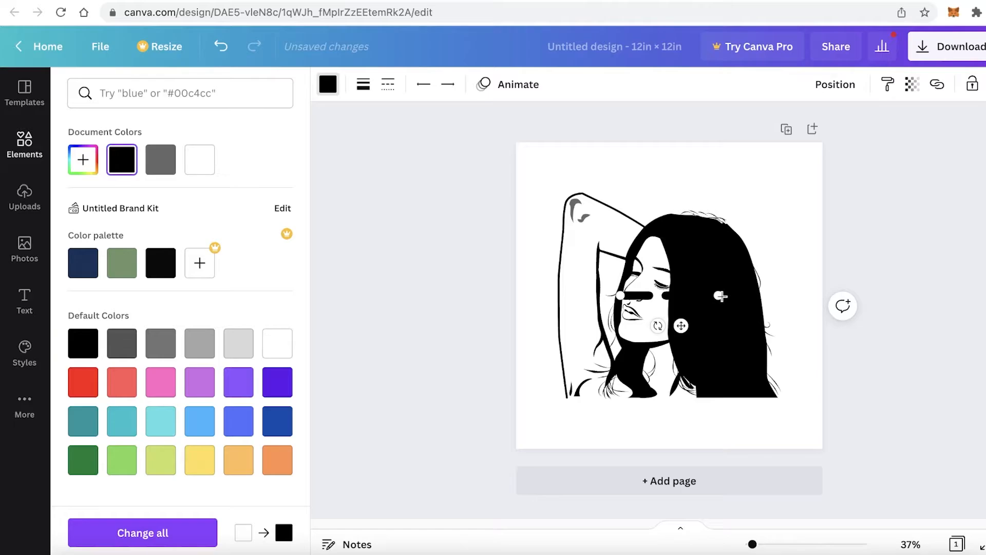
Run the dashed line in black across the full page width above the woman and place a copy below her
{"action": "left_click_drag", "start_coordinate": [719, 295], "coordinate": [929, 295]}
{"action": "left_click_drag", "start_coordinate": [809, 301], "coordinate": [702, 181]}
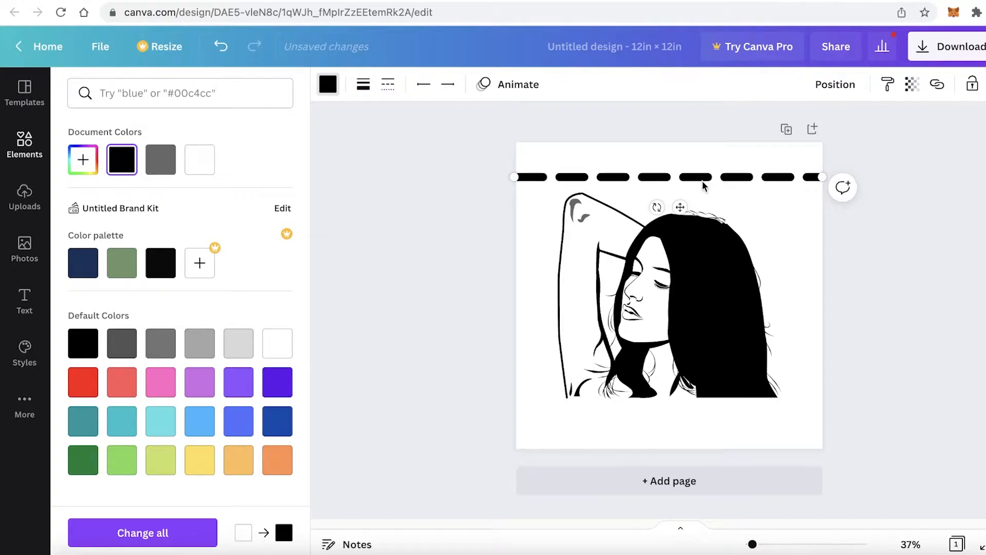
{"action": "left_click_drag", "start_coordinate": [703, 185], "coordinate": [678, 456]}
{"action": "left_click", "coordinate": [960, 370]}
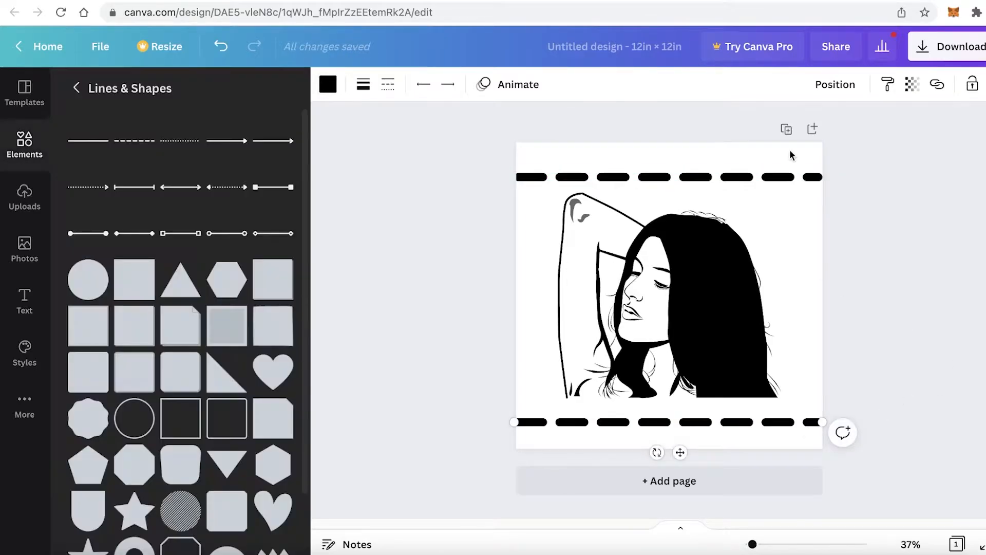
Try a decorative square frame from the lines and shapes collection over the woman, and delete it
{"action": "scroll", "coordinate": [226, 257], "scroll_direction": "down", "scroll_amount": 3}
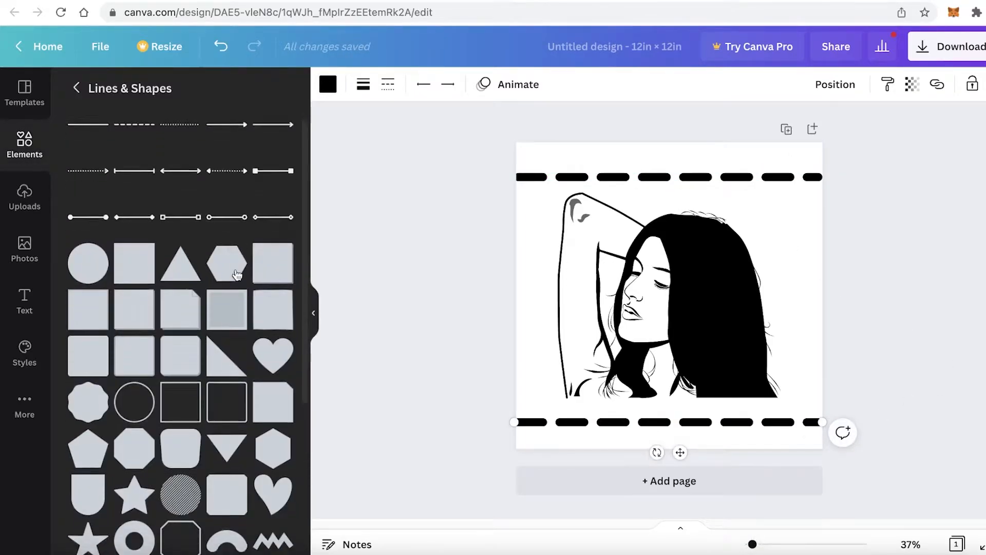
{"action": "scroll", "coordinate": [273, 494], "scroll_direction": "down", "scroll_amount": 4}
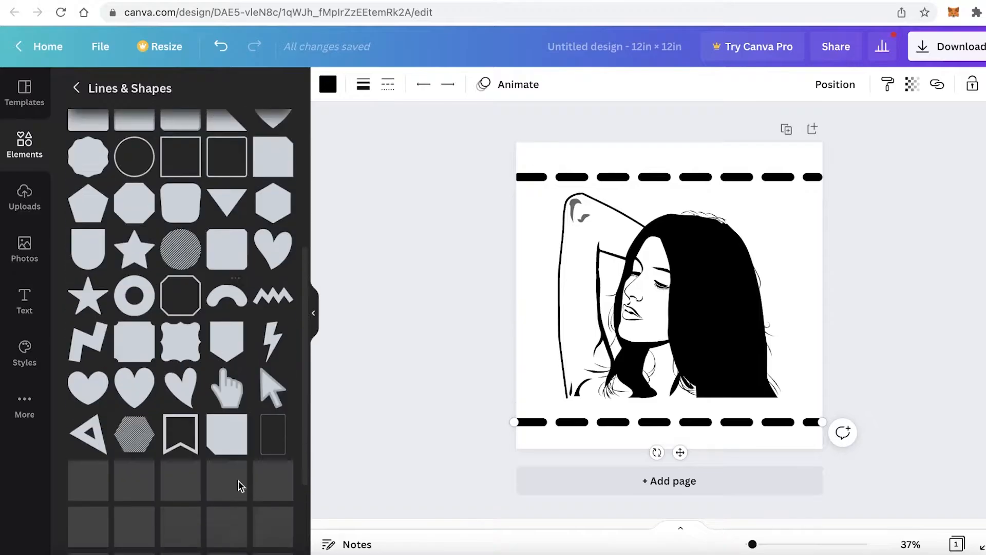
{"action": "scroll", "coordinate": [286, 326], "scroll_direction": "down", "scroll_amount": 3}
{"action": "scroll", "coordinate": [160, 261], "scroll_direction": "down", "scroll_amount": 6}
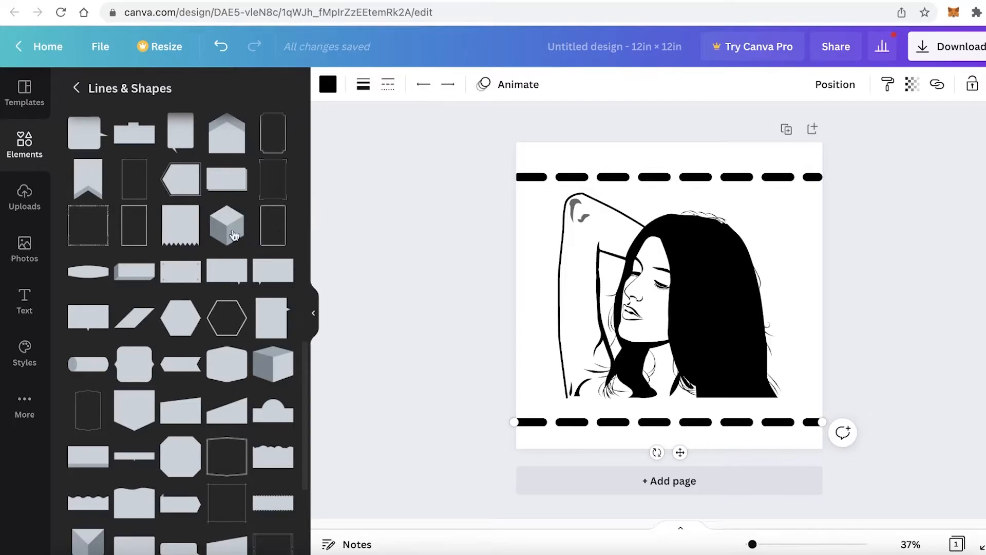
{"action": "left_click", "coordinate": [105, 239]}
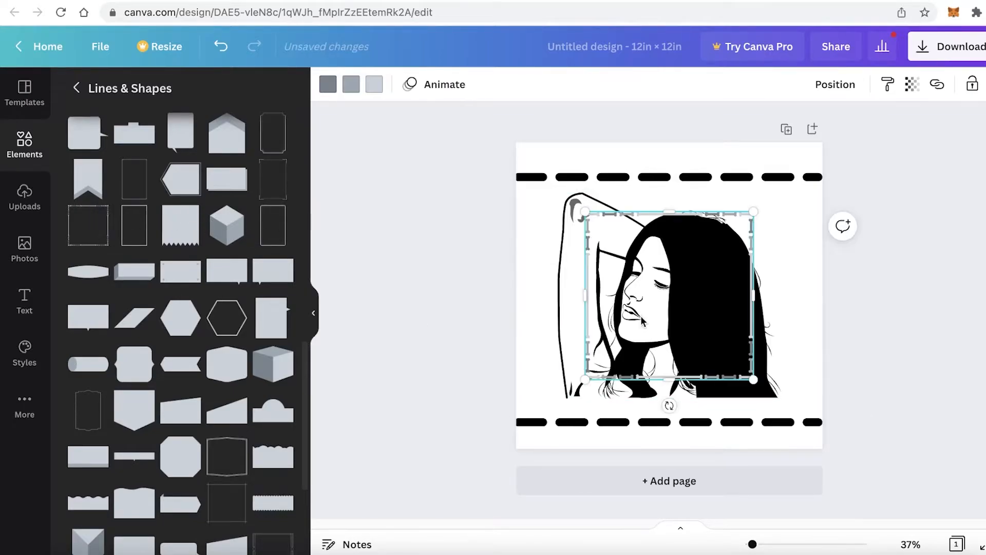
{"action": "key", "text": "Delete"}
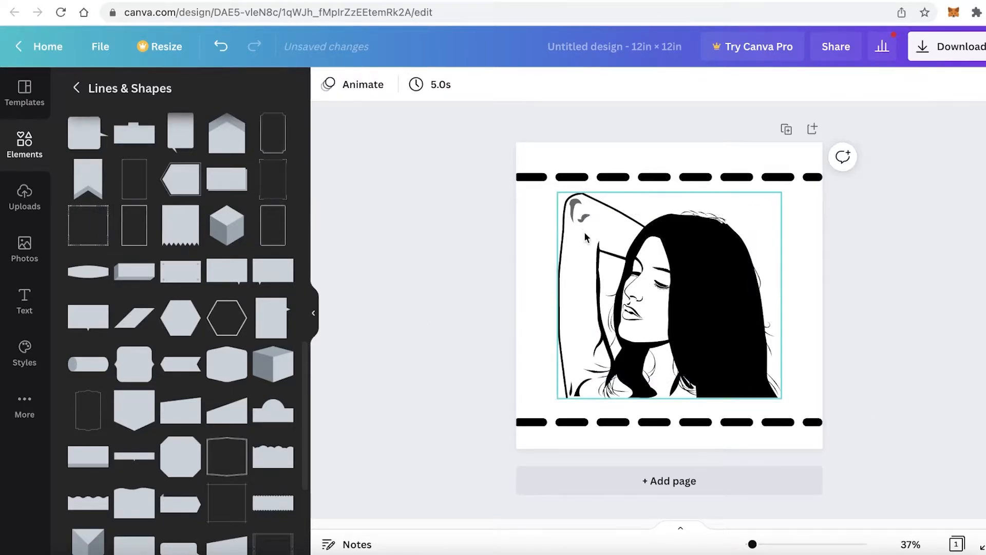
Add the thin rectangular outline frame, widen it and colour it black
{"action": "left_click", "coordinate": [138, 185]}
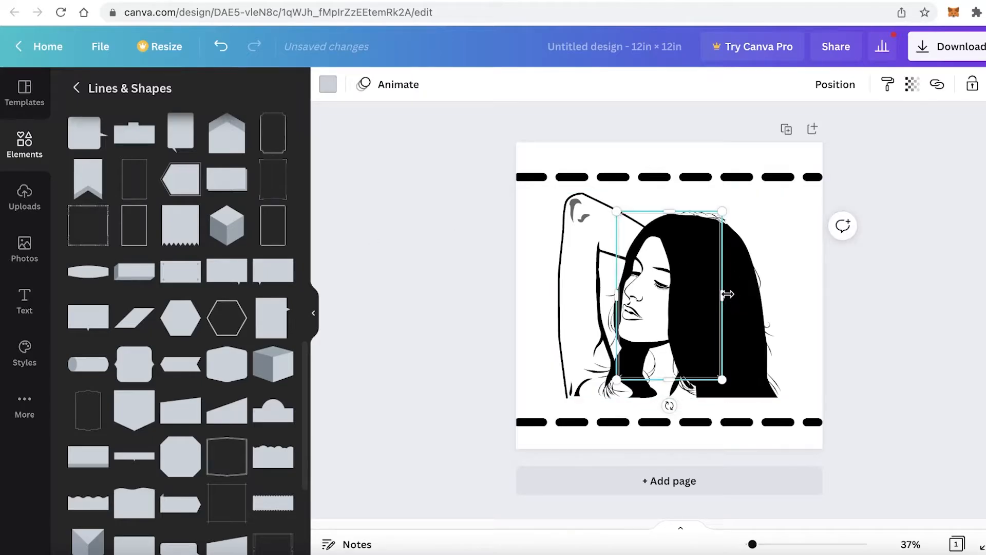
{"action": "left_click_drag", "start_coordinate": [723, 295], "coordinate": [816, 302]}
{"action": "left_click", "coordinate": [328, 84]}
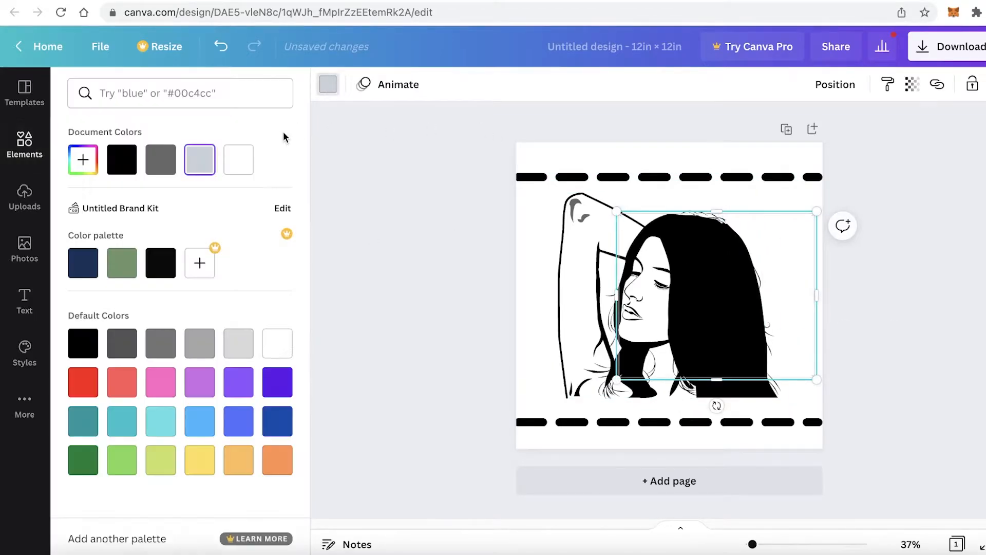
{"action": "left_click", "coordinate": [150, 161]}
{"action": "left_click", "coordinate": [114, 161]}
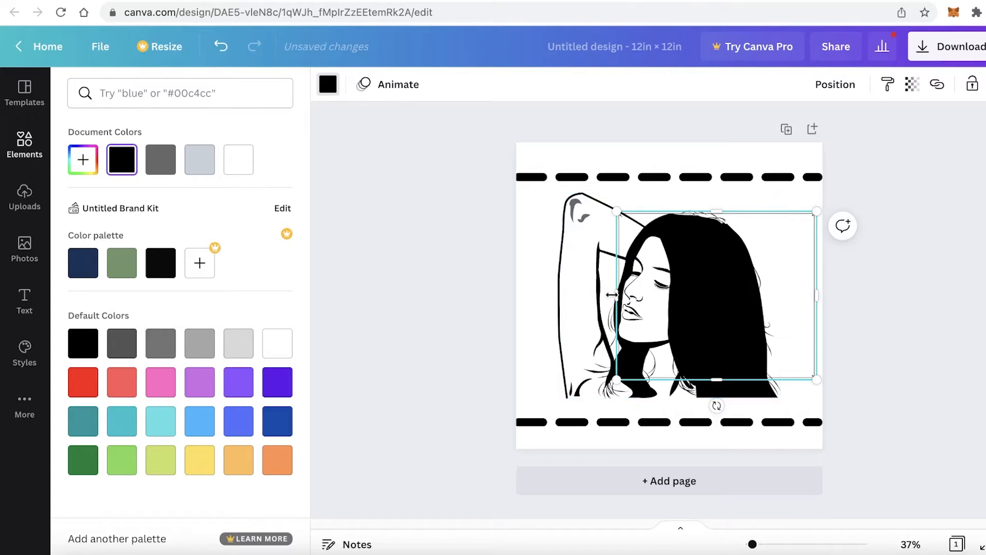
Resize the black frame on all sides so that it surrounds the woman between the two dashed lines, just inside the page edges
{"action": "left_click_drag", "start_coordinate": [616, 295], "coordinate": [514, 295]}
{"action": "left_click_drag", "start_coordinate": [816, 295], "coordinate": [840, 295]}
{"action": "left_click_drag", "start_coordinate": [677, 210], "coordinate": [674, 187]}
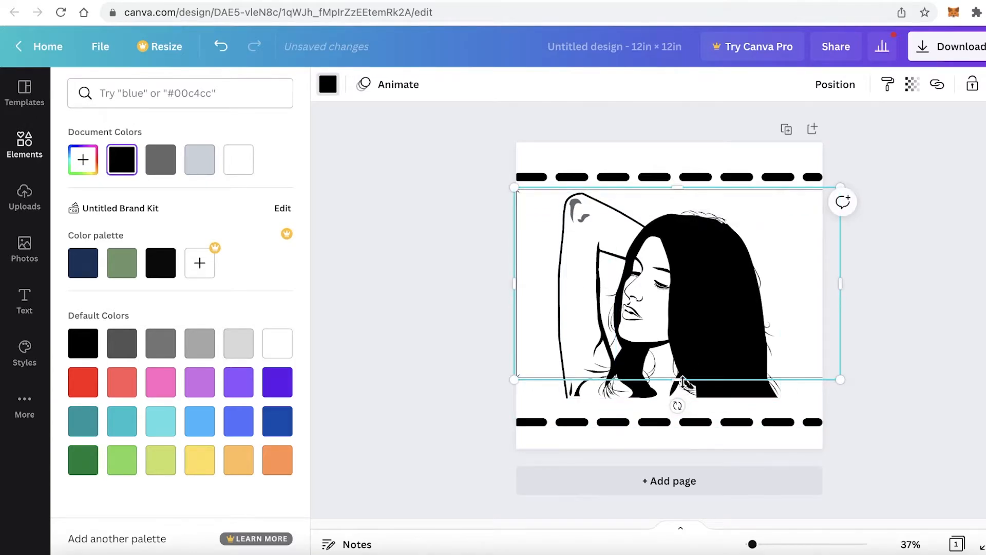
{"action": "left_click_drag", "start_coordinate": [683, 383], "coordinate": [678, 408]}
{"action": "left_click_drag", "start_coordinate": [840, 297], "coordinate": [813, 315]}
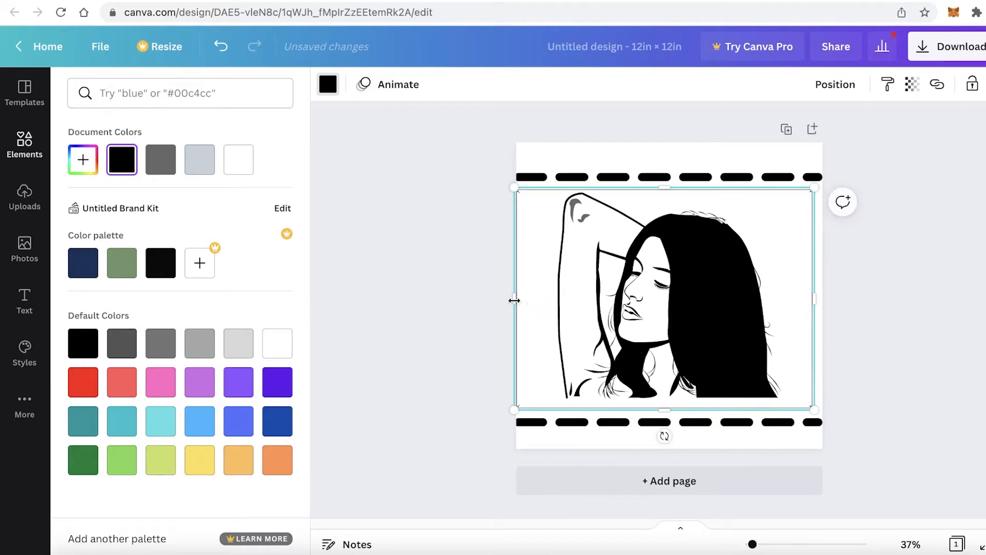
{"action": "left_click_drag", "start_coordinate": [514, 300], "coordinate": [522, 302]}
{"action": "left_click", "coordinate": [890, 276]}
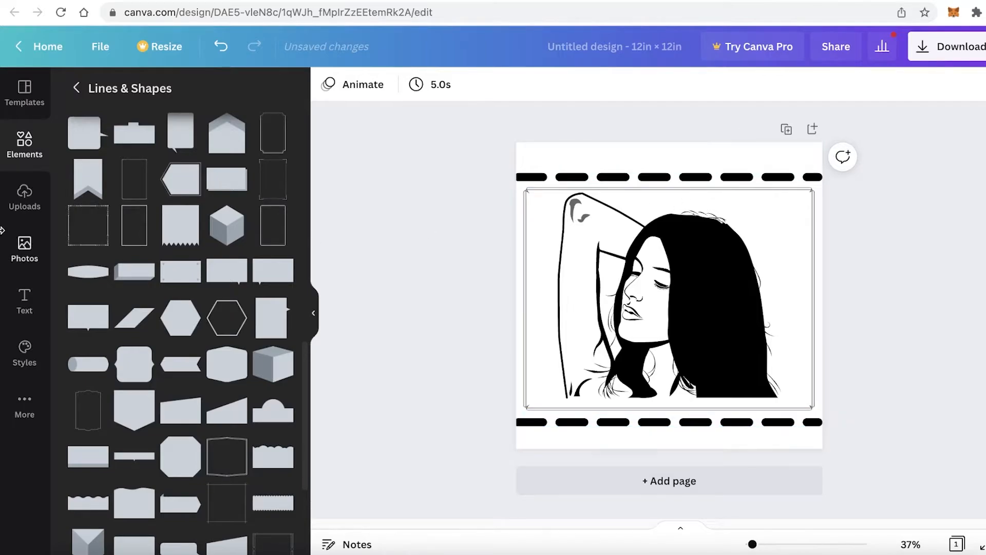
Download the design as a PNG file at 2000 × 2000 px and dismiss the browser's download bar
{"action": "left_click", "coordinate": [34, 143]}
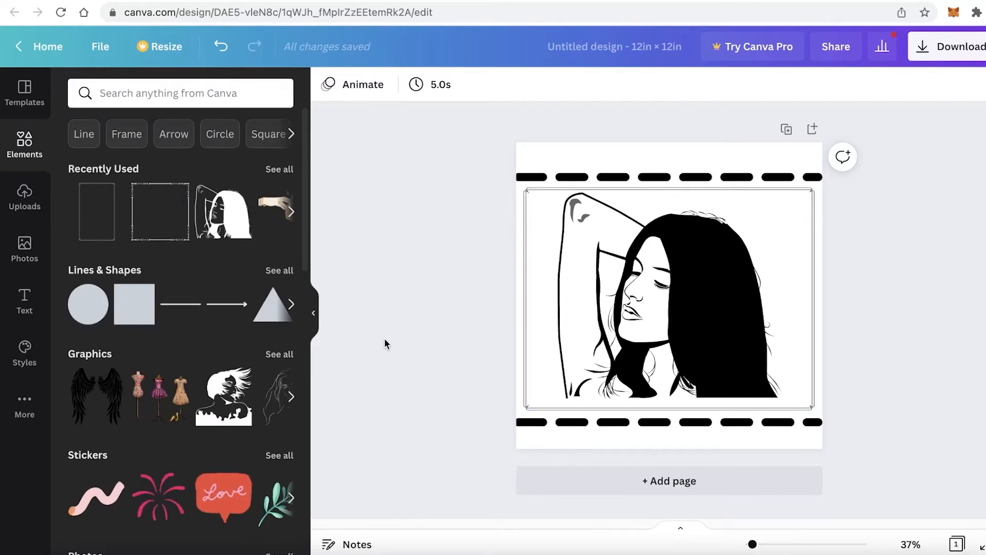
{"action": "left_click", "coordinate": [950, 48]}
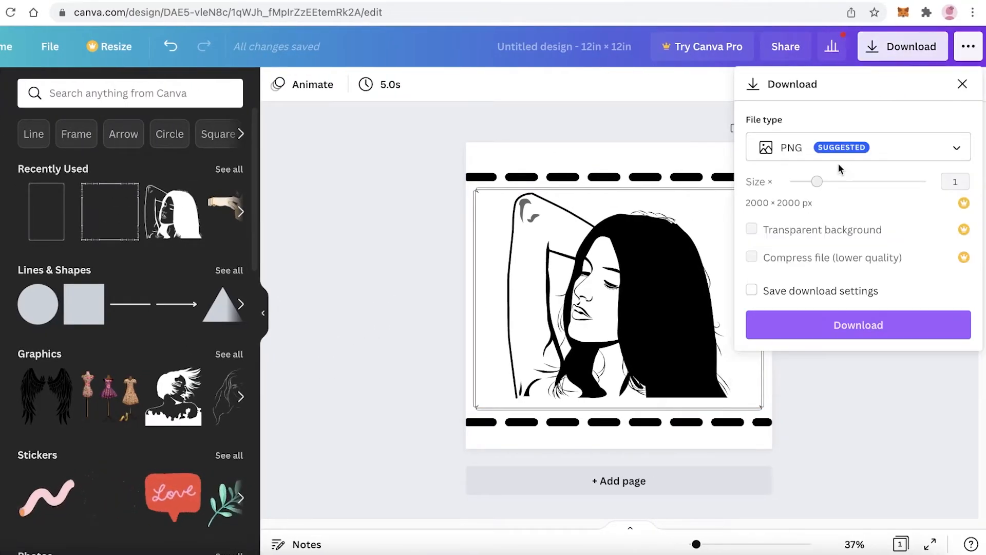
{"action": "left_click", "coordinate": [796, 325]}
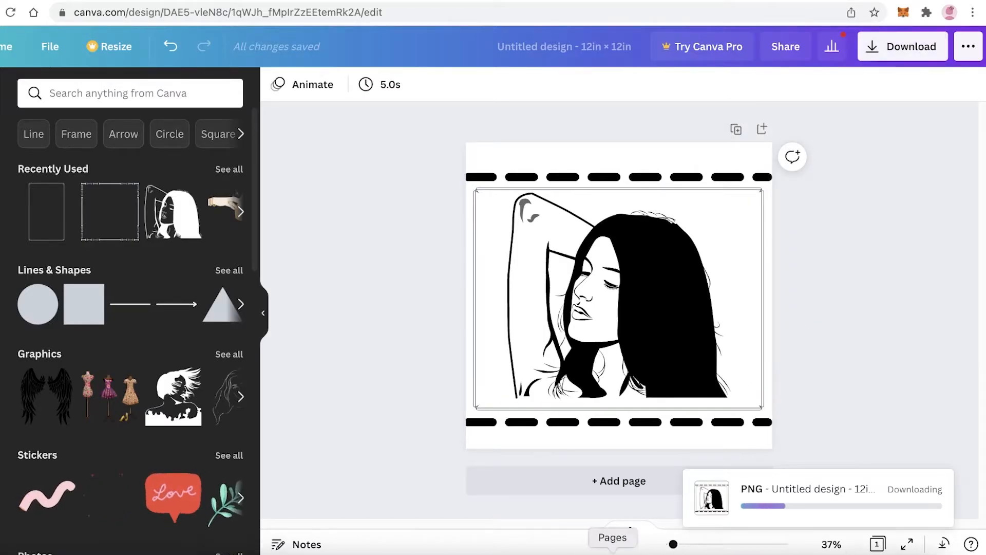
{"action": "left_click", "coordinate": [930, 169]}
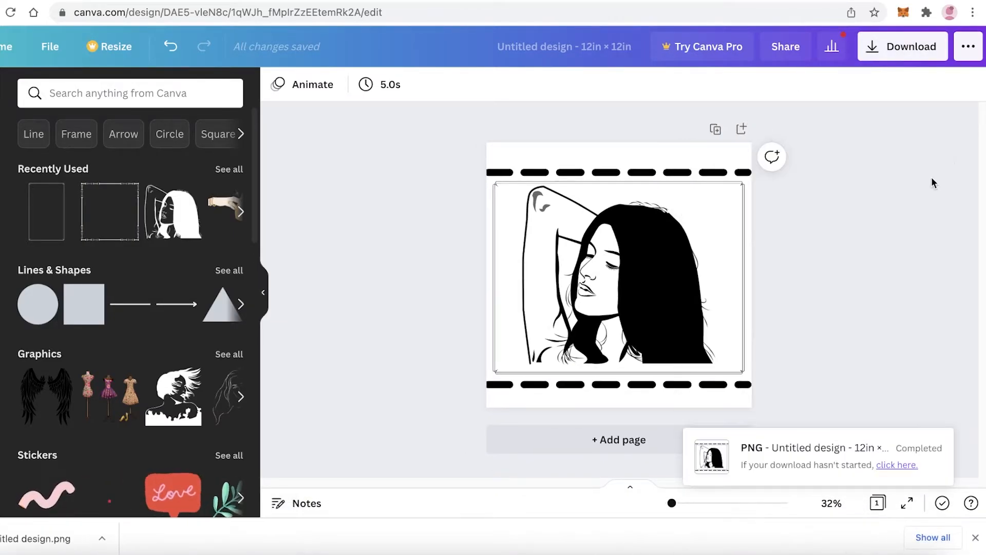
{"action": "left_click", "coordinate": [975, 537]}
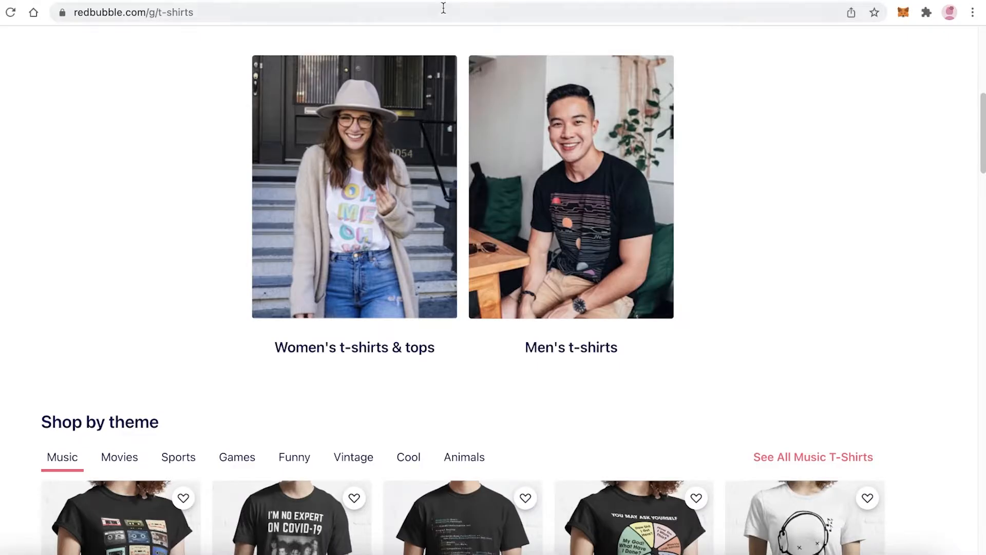
Switch to Redbubble and open the page for adding new work through the account's Sell Your Art option
{"action": "scroll", "coordinate": [657, 185], "scroll_direction": "up", "scroll_amount": 8}
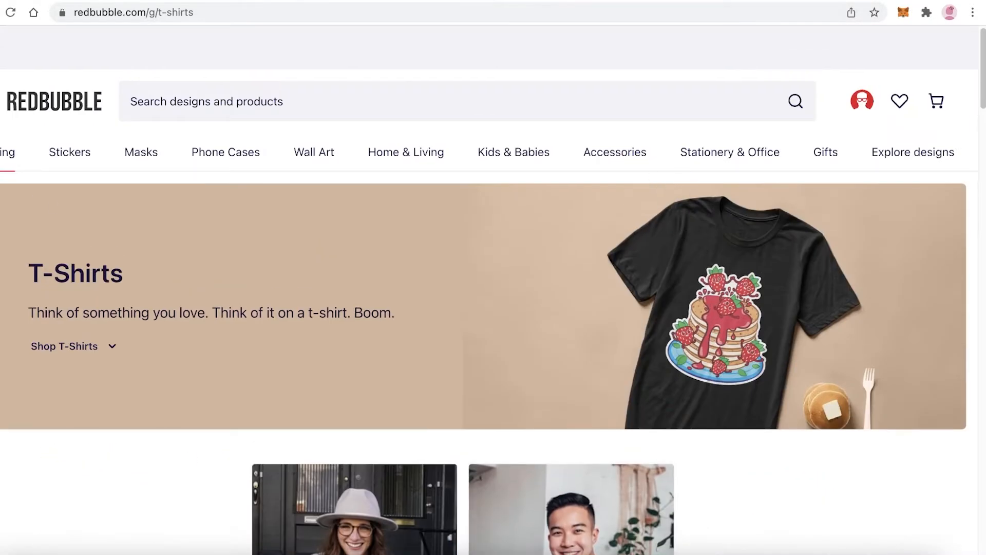
{"action": "mouse_move", "coordinate": [872, 107]}
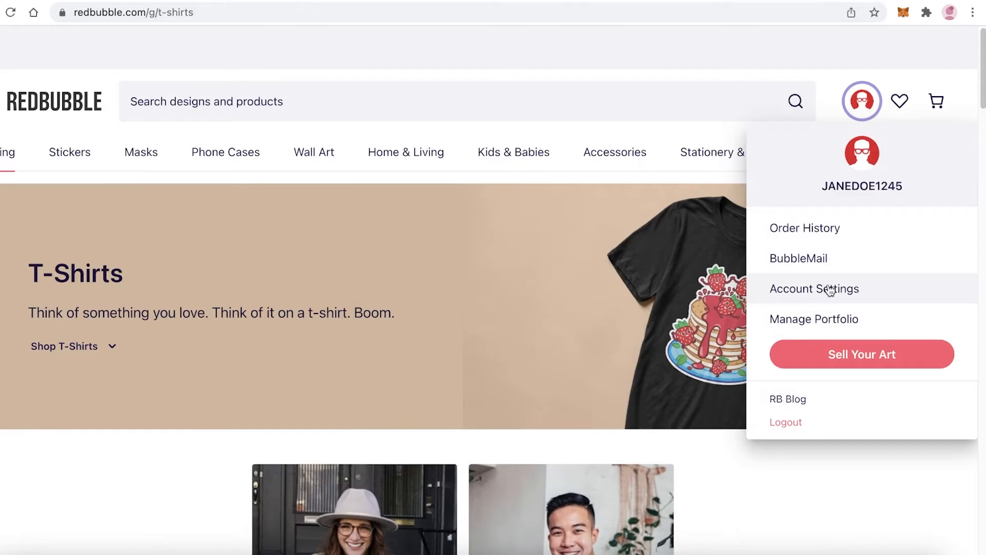
{"action": "left_click", "coordinate": [851, 356]}
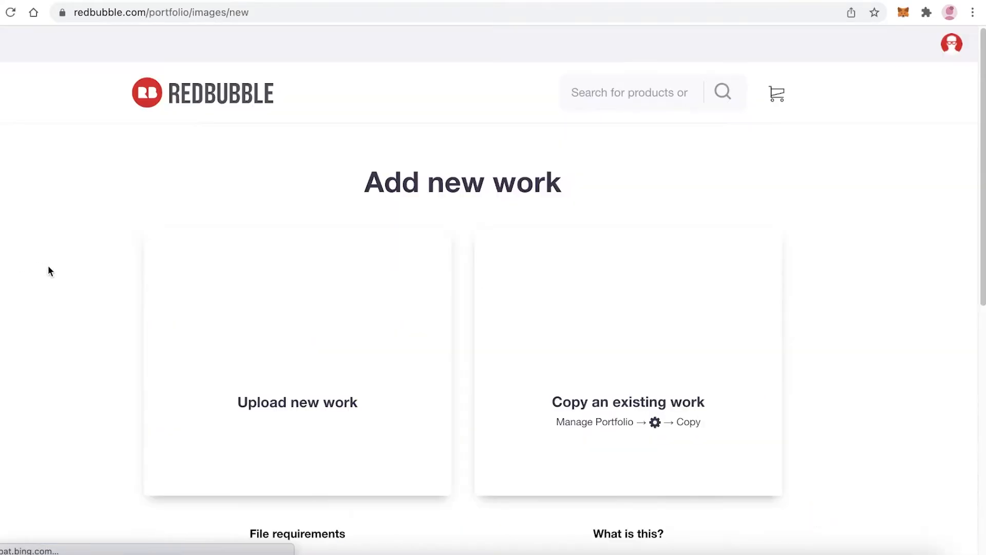
Upload Untitled design.png from the Downloads folder as a new work
{"action": "scroll", "coordinate": [226, 322], "scroll_direction": "down", "scroll_amount": 1}
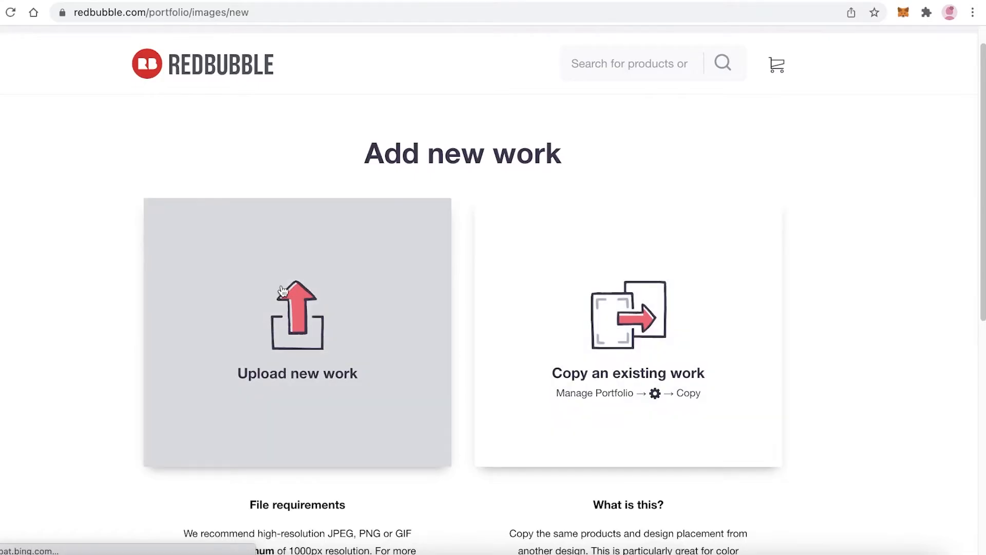
{"action": "left_click", "coordinate": [398, 298]}
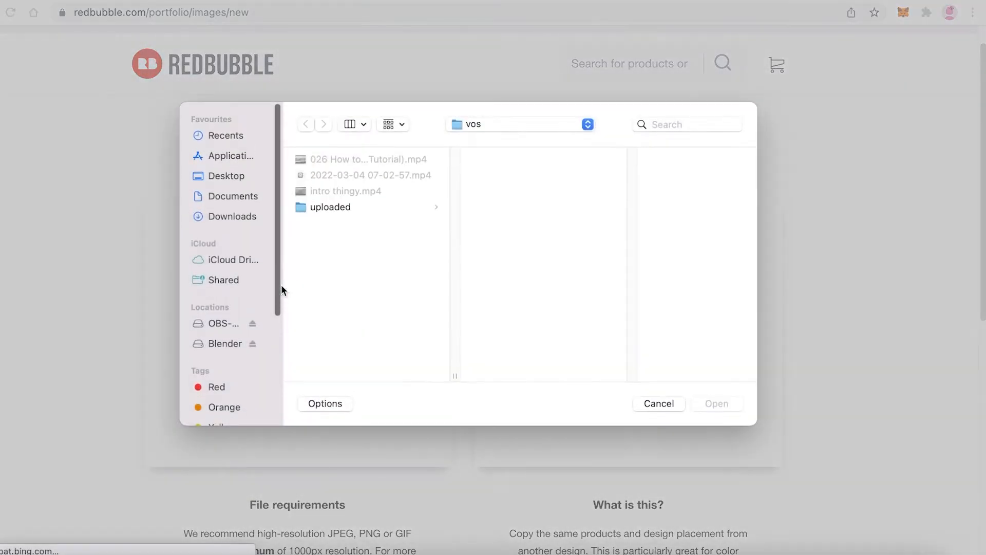
{"action": "left_click", "coordinate": [226, 217]}
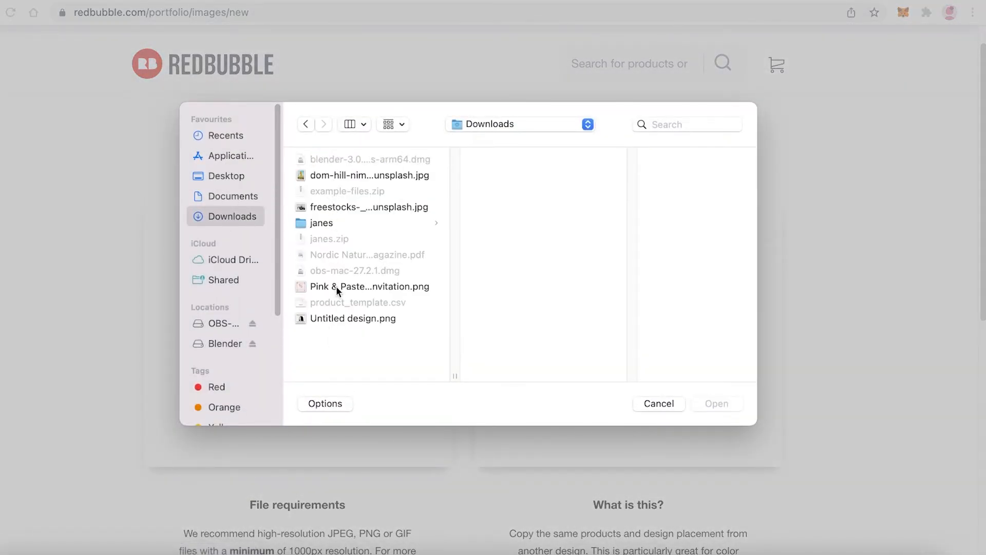
{"action": "left_click", "coordinate": [332, 320]}
{"action": "left_click", "coordinate": [696, 405]}
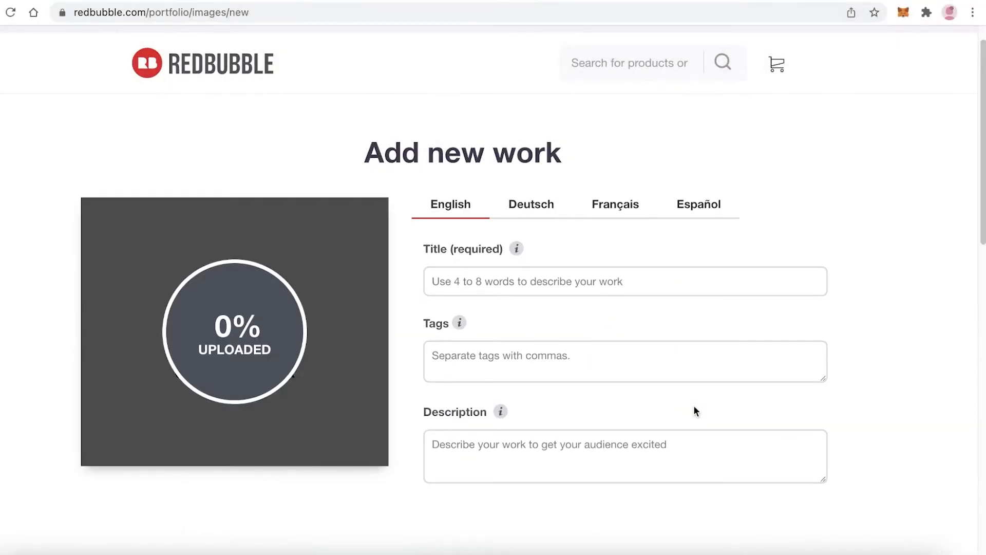
Title the work "Girl" and tag it with "girl" and "female empowerment" on separate lines, leaving the description empty
{"action": "left_click", "coordinate": [519, 283]}
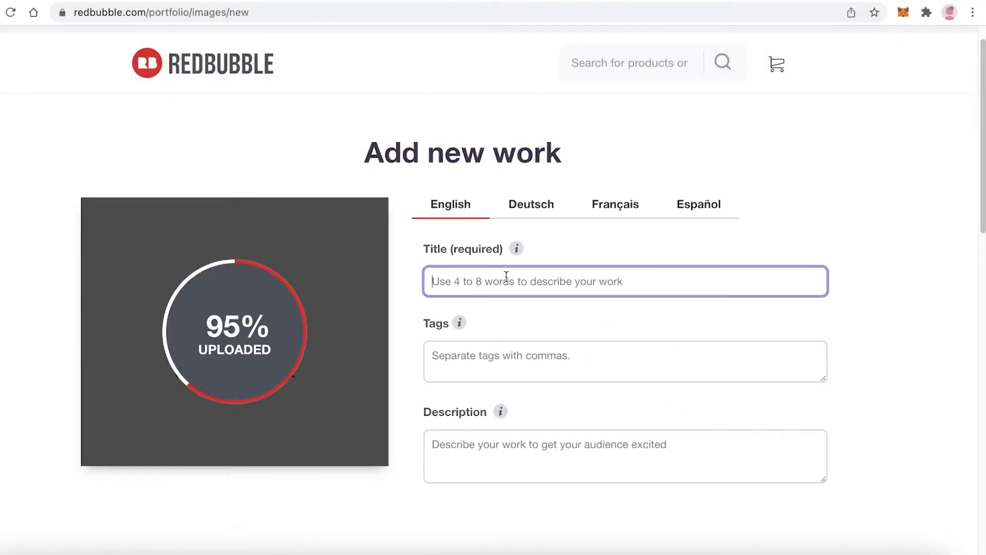
{"action": "type", "text": "Girl"}
{"action": "key", "text": "Tab"}
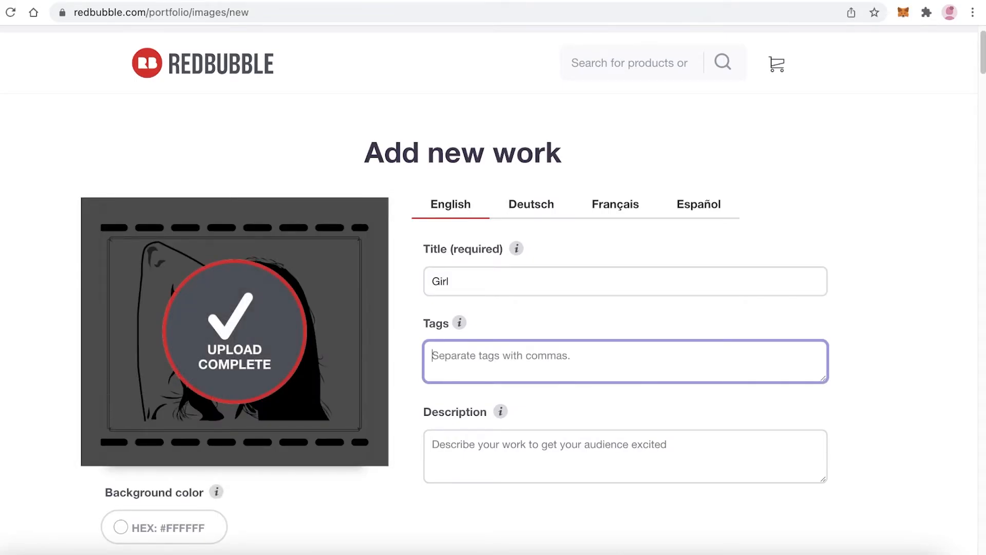
{"action": "type", "text": "girl"}
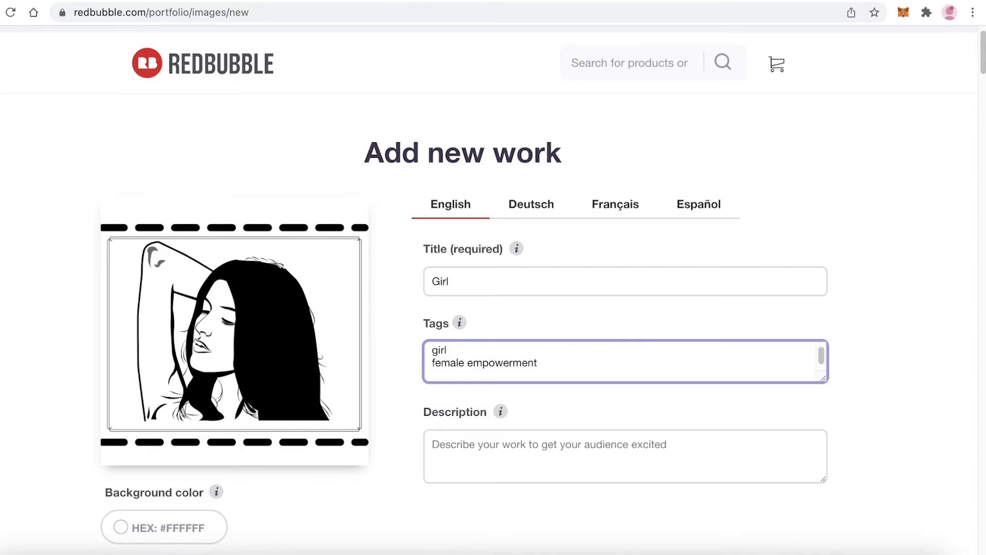
{"action": "key", "text": "Return"}
{"action": "left_click", "coordinate": [509, 458]}
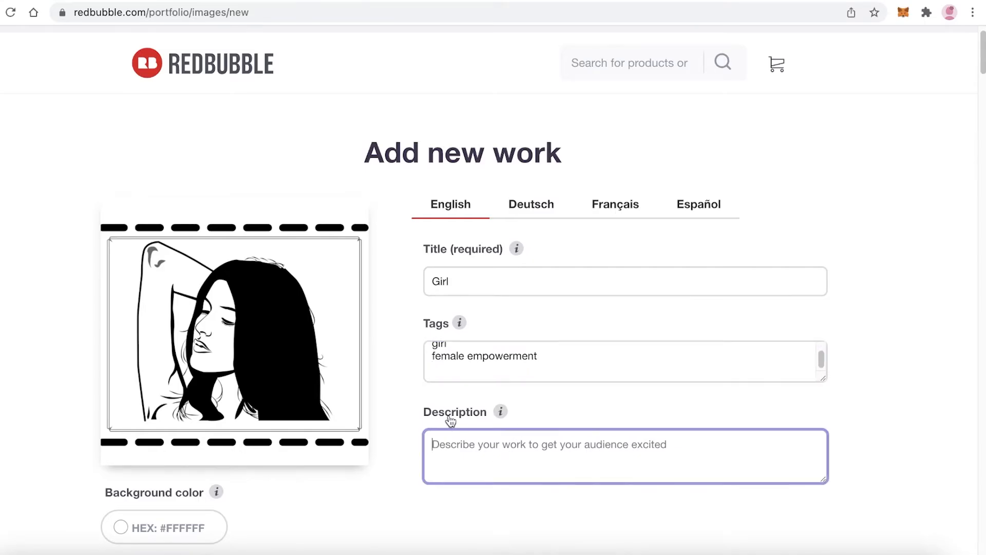
Examine the uploaded artwork and how it is placed on the clothing, caps, stickers and phone case previews
{"action": "scroll", "coordinate": [451, 421], "scroll_direction": "down", "scroll_amount": 4}
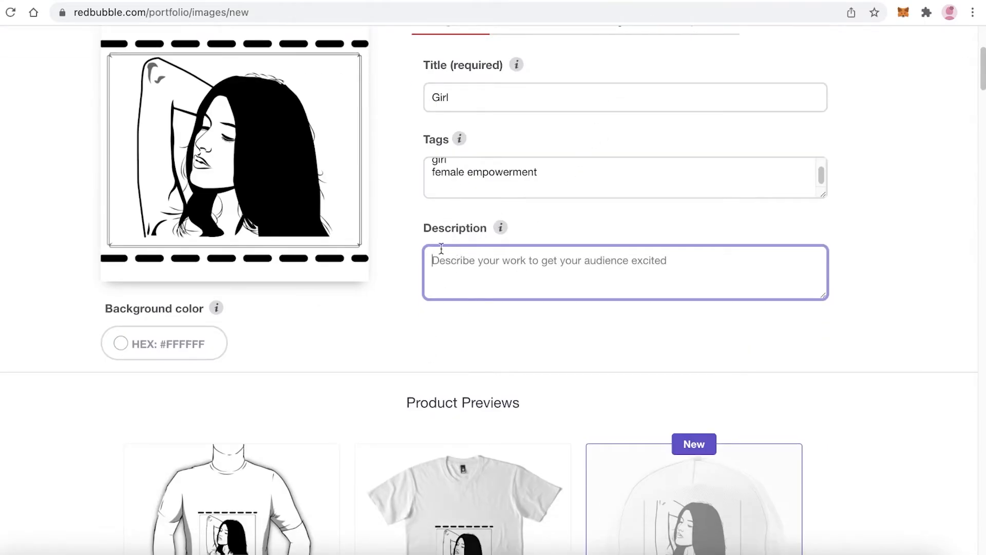
{"action": "scroll", "coordinate": [425, 126], "scroll_direction": "up", "scroll_amount": 1}
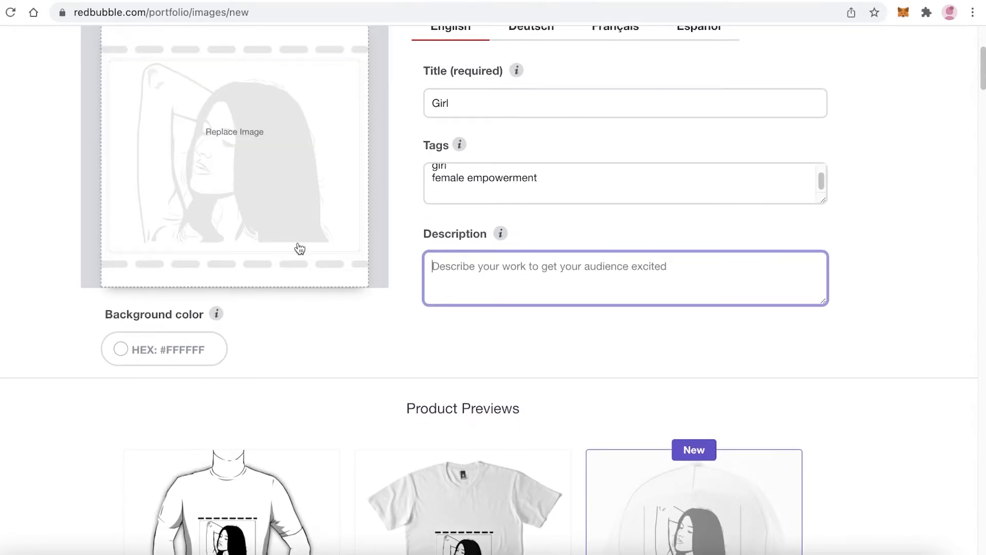
{"action": "scroll", "coordinate": [417, 229], "scroll_direction": "up", "scroll_amount": 3}
{"action": "scroll", "coordinate": [532, 181], "scroll_direction": "down", "scroll_amount": 7}
{"action": "scroll", "coordinate": [556, 185], "scroll_direction": "up", "scroll_amount": 8}
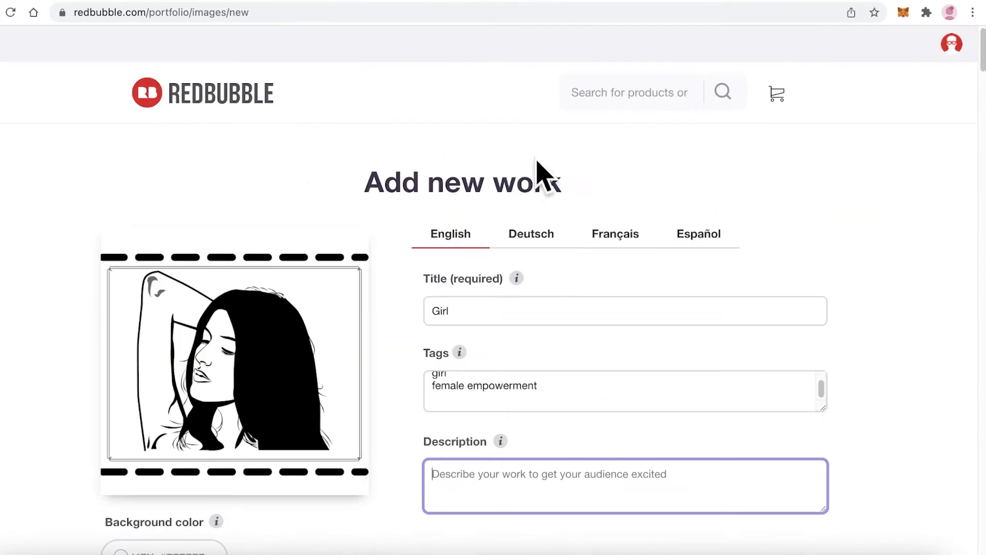
{"action": "scroll", "coordinate": [491, 341], "scroll_direction": "down", "scroll_amount": 9}
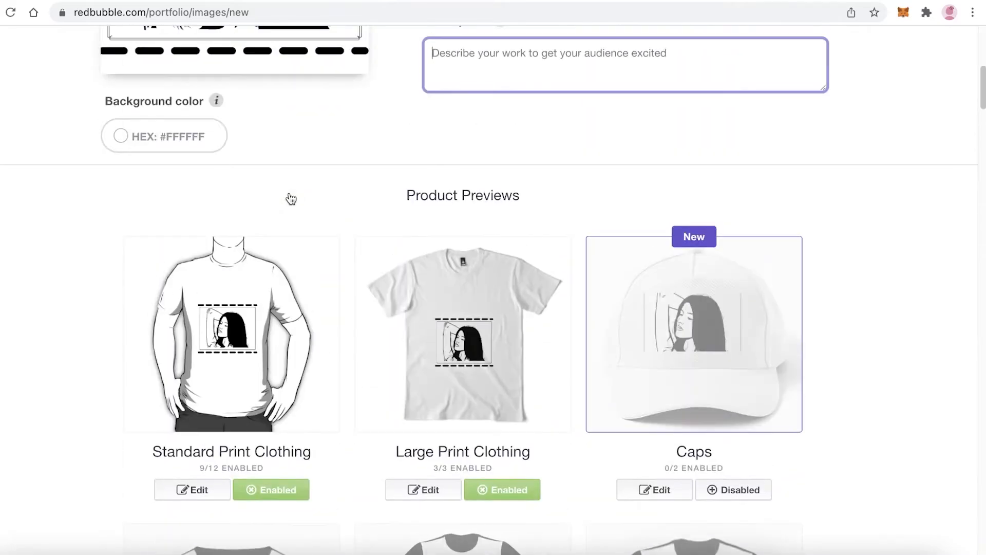
{"action": "scroll", "coordinate": [513, 275], "scroll_direction": "down", "scroll_amount": 5}
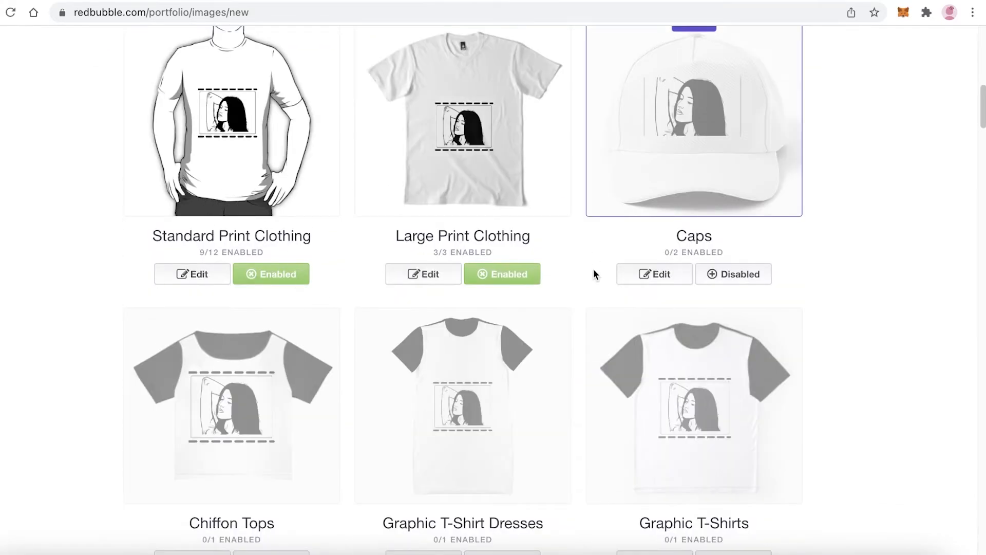
{"action": "scroll", "coordinate": [742, 277], "scroll_direction": "down", "scroll_amount": 4}
{"action": "scroll", "coordinate": [543, 319], "scroll_direction": "up", "scroll_amount": 8}
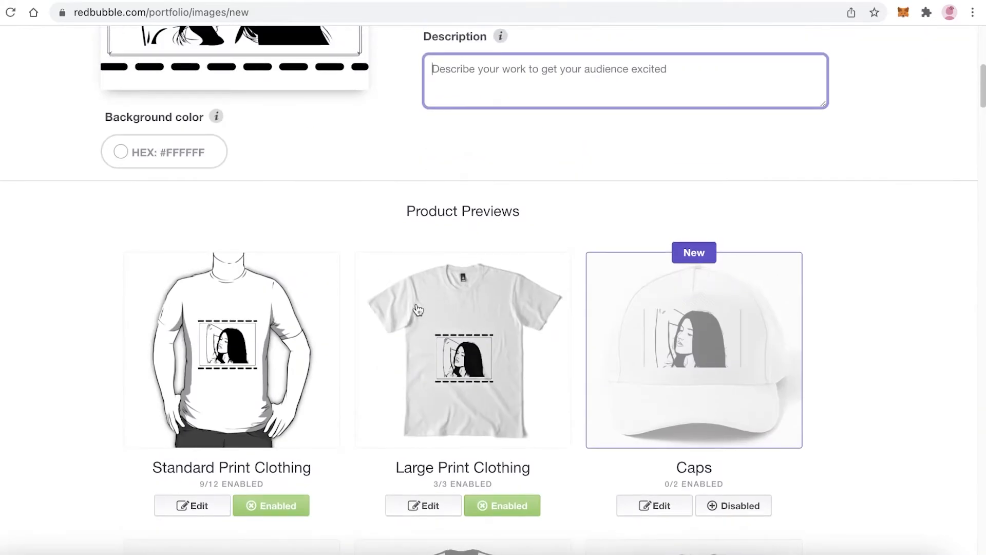
{"action": "scroll", "coordinate": [362, 304], "scroll_direction": "down", "scroll_amount": 4}
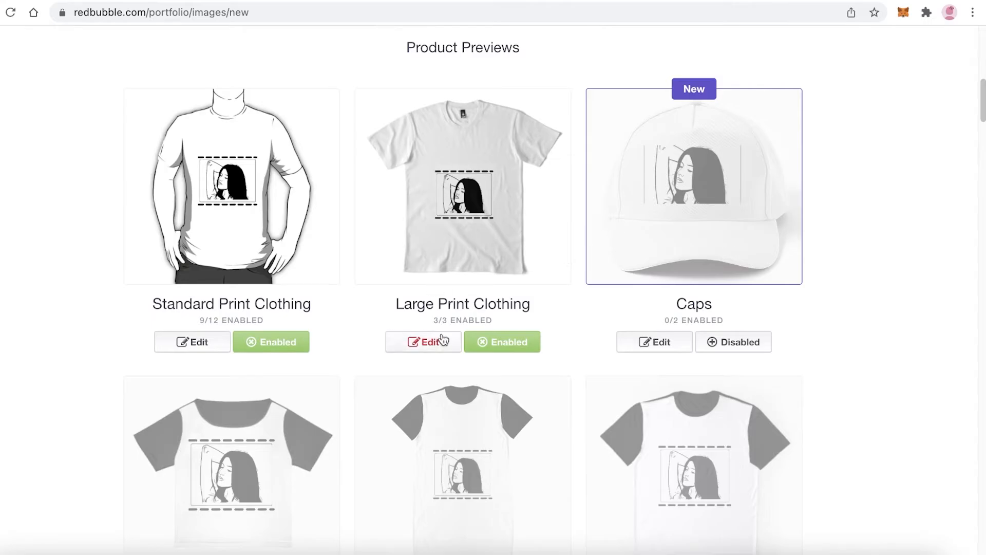
{"action": "scroll", "coordinate": [480, 231], "scroll_direction": "down", "scroll_amount": 12}
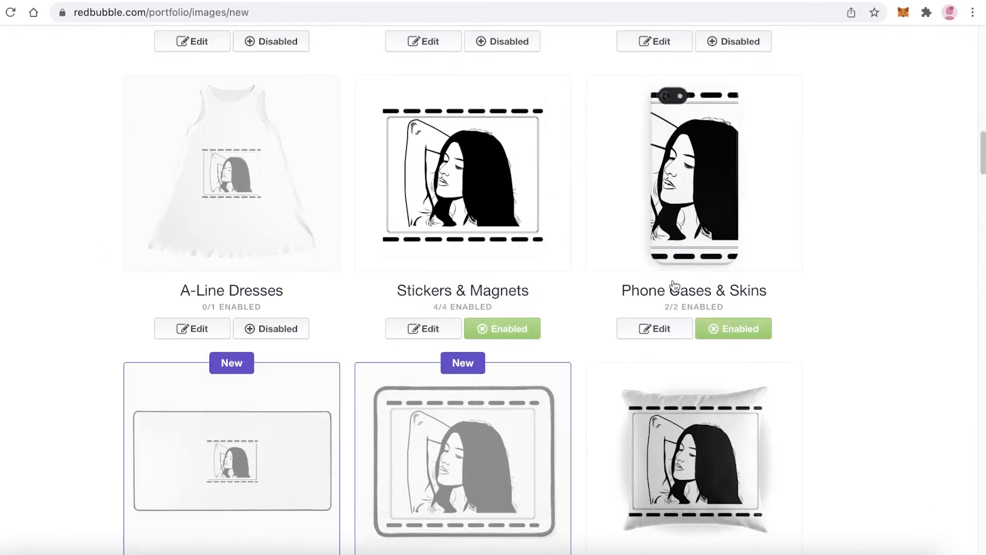
Disable the Phone Cases & Skins product and enable it again
{"action": "left_click", "coordinate": [722, 305]}
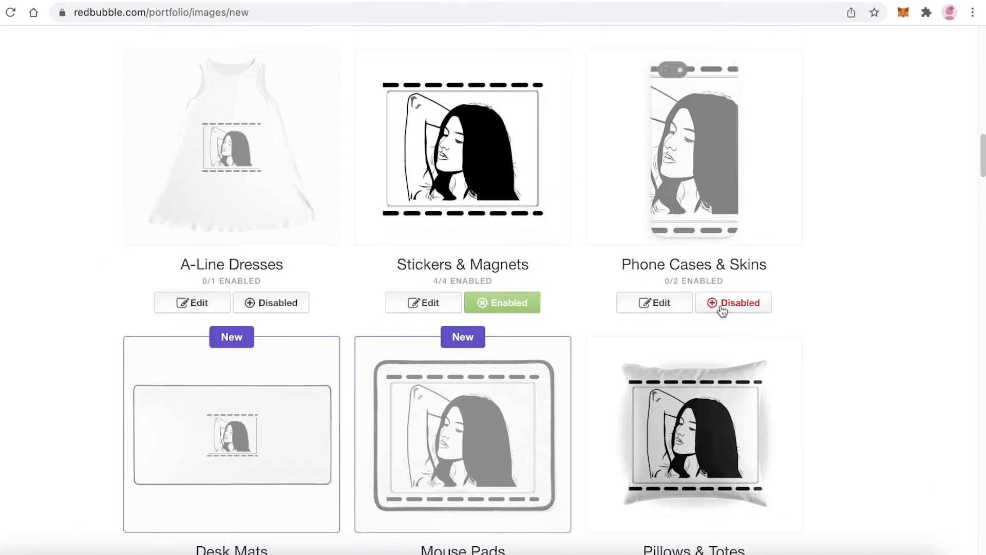
{"action": "left_click", "coordinate": [722, 307]}
Enable the design on Desk Mats and on Pouches, Laptop Skins & Sleeves
{"action": "scroll", "coordinate": [272, 223], "scroll_direction": "down", "scroll_amount": 4}
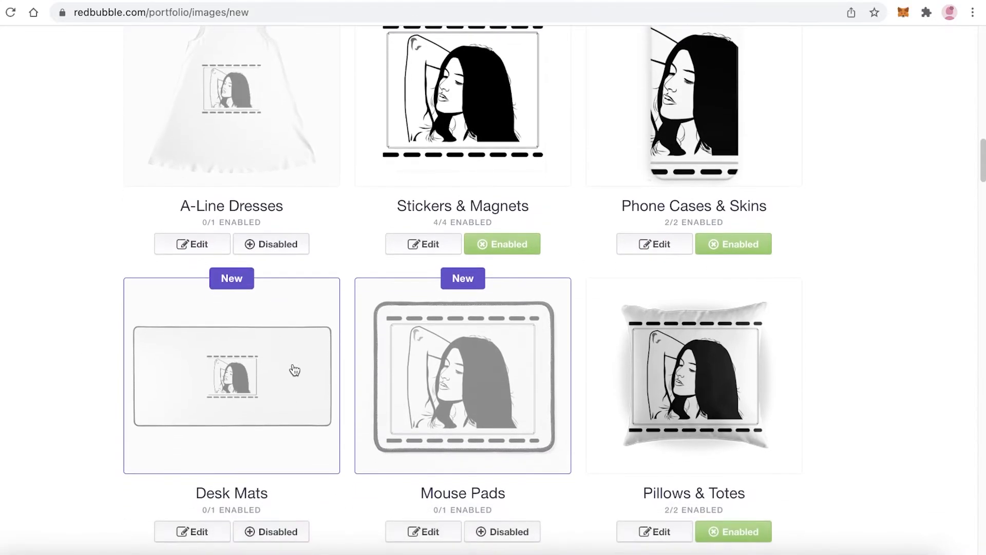
{"action": "left_click", "coordinate": [240, 371]}
{"action": "scroll", "coordinate": [242, 372], "scroll_direction": "down", "scroll_amount": 6}
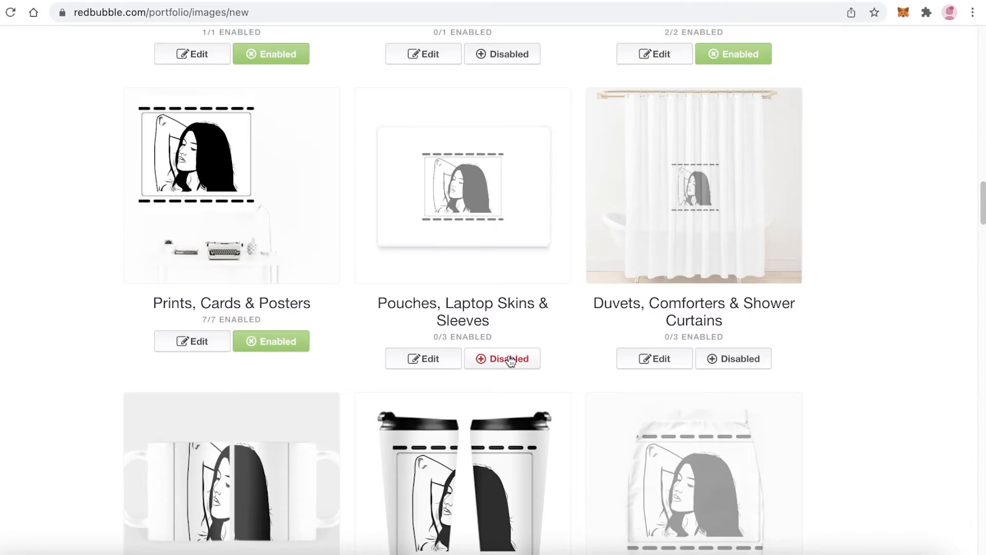
{"action": "left_click", "coordinate": [510, 360]}
Review the whole range of product previews and which of them are enabled, down to the end of the page
{"action": "scroll", "coordinate": [726, 292], "scroll_direction": "down", "scroll_amount": 1}
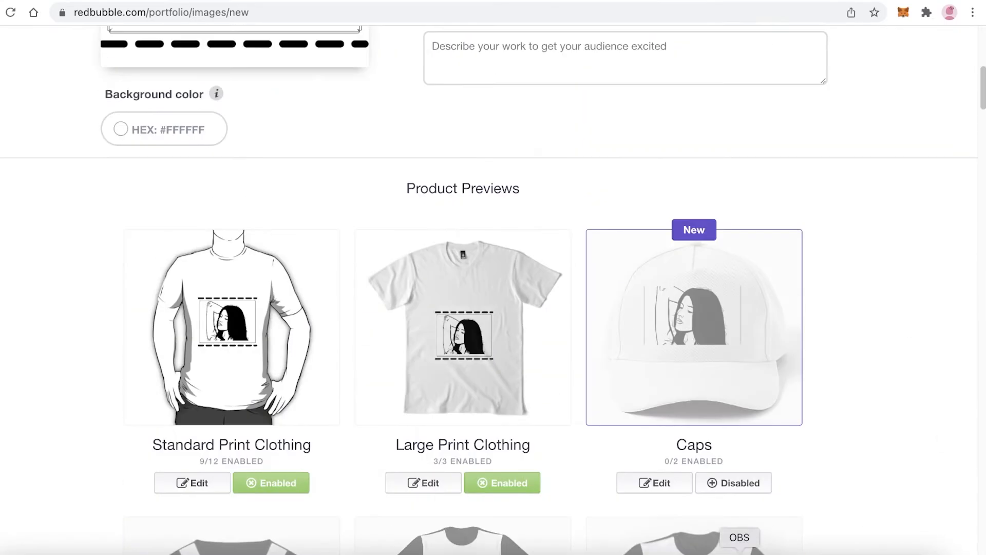
{"action": "scroll", "coordinate": [688, 402], "scroll_direction": "down", "scroll_amount": 20}
{"action": "scroll", "coordinate": [690, 390], "scroll_direction": "down", "scroll_amount": 18}
{"action": "scroll", "coordinate": [693, 392], "scroll_direction": "up", "scroll_amount": 20}
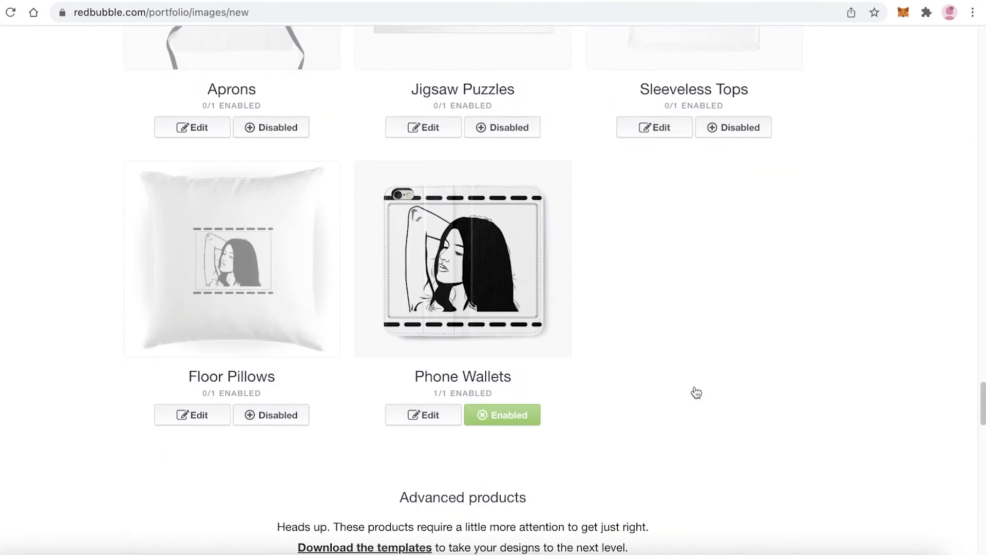
{"action": "scroll", "coordinate": [695, 391], "scroll_direction": "up", "scroll_amount": 15}
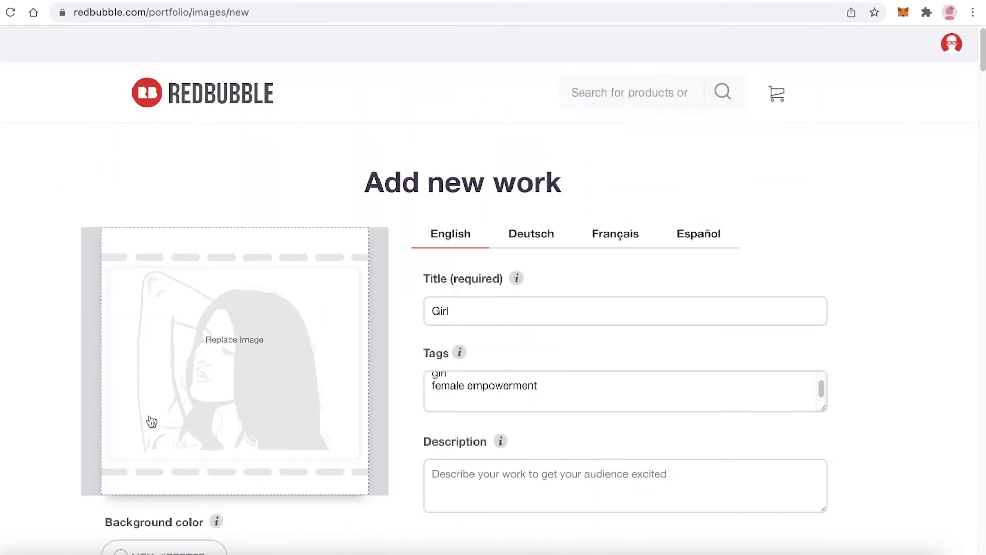
{"action": "scroll", "coordinate": [606, 288], "scroll_direction": "down", "scroll_amount": 8}
{"action": "scroll", "coordinate": [608, 298], "scroll_direction": "down", "scroll_amount": 20}
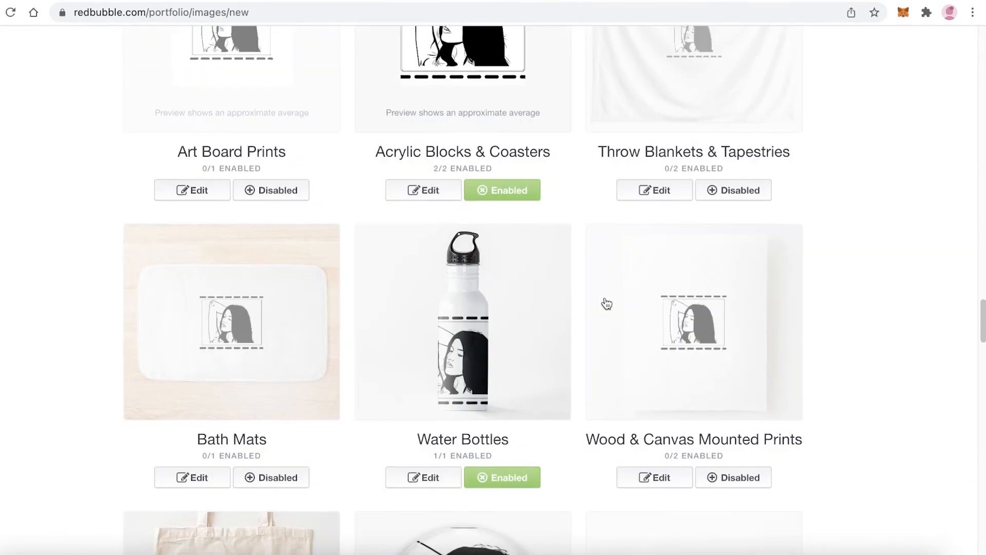
{"action": "scroll", "coordinate": [604, 298], "scroll_direction": "down", "scroll_amount": 20}
Keep Optimized (recommended) as default product, mark the work as not mature content, confirm the right to sell it, and save the work
{"action": "scroll", "coordinate": [603, 298], "scroll_direction": "up", "scroll_amount": 3}
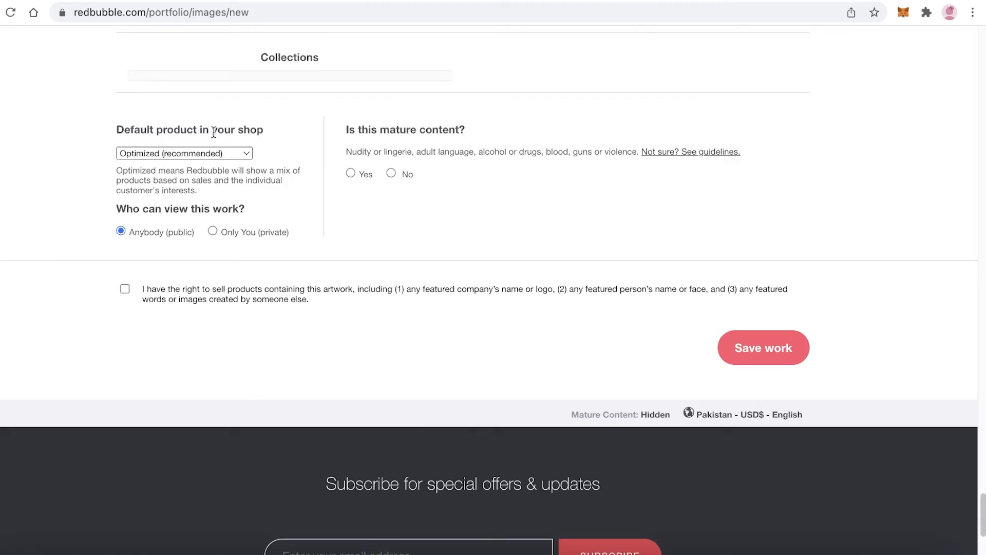
{"action": "left_click", "coordinate": [206, 154]}
{"action": "left_click", "coordinate": [206, 153]}
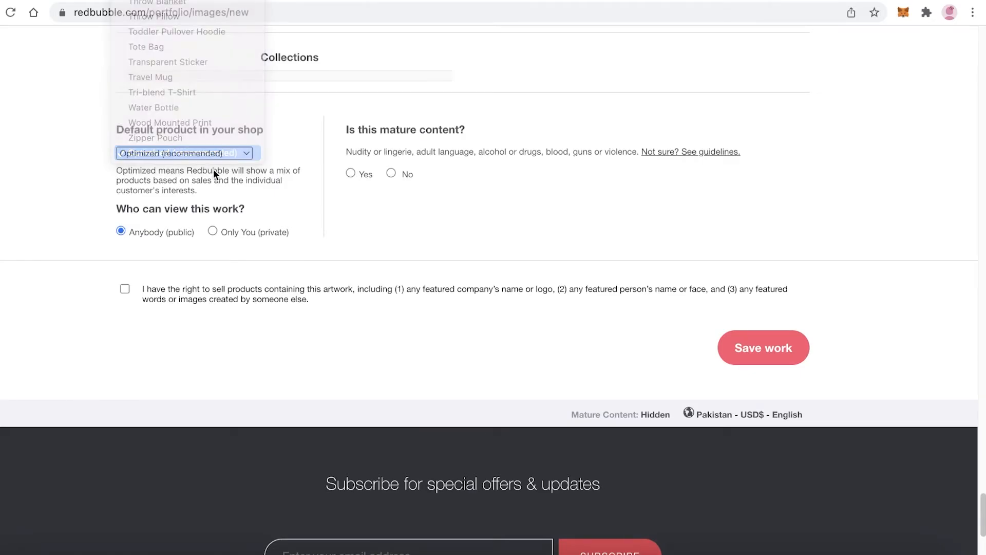
{"action": "left_click", "coordinate": [231, 154]}
{"action": "left_click", "coordinate": [211, 205]}
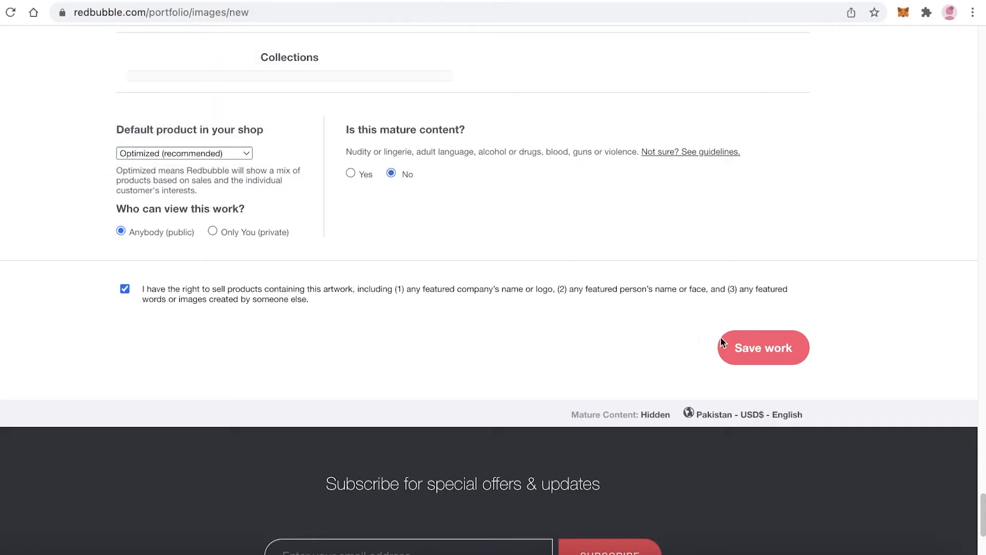
{"action": "left_click", "coordinate": [743, 347]}
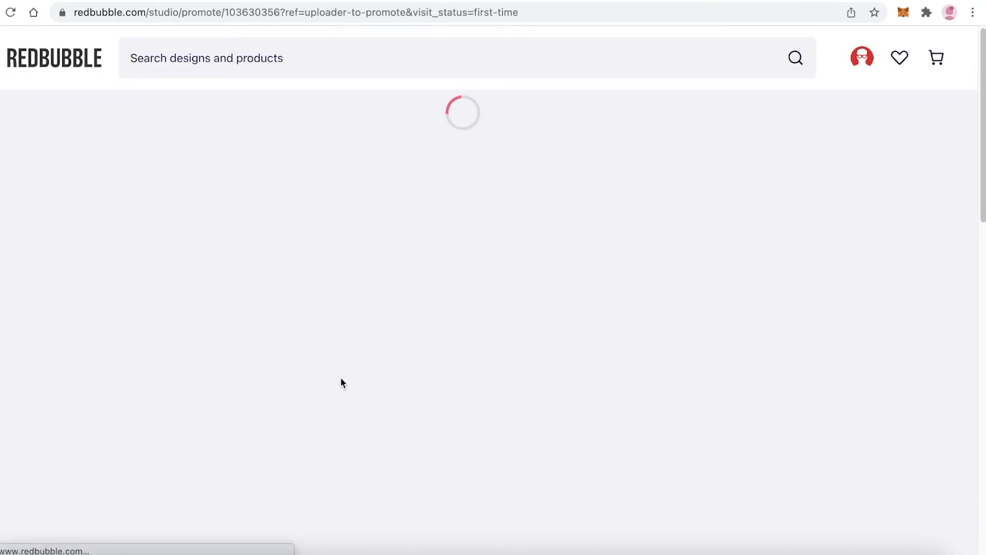
Examine the share page of the saved work "Girl", including its product mockups and the notice about opening the shop
{"action": "scroll", "coordinate": [411, 165], "scroll_direction": "down", "scroll_amount": 8}
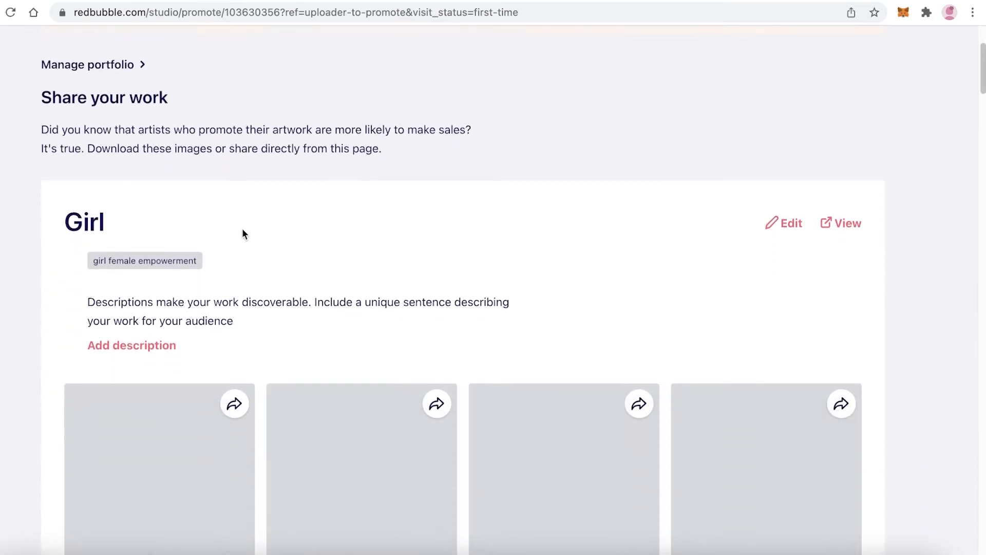
{"action": "scroll", "coordinate": [154, 257], "scroll_direction": "up", "scroll_amount": 5}
{"action": "scroll", "coordinate": [464, 237], "scroll_direction": "down", "scroll_amount": 9}
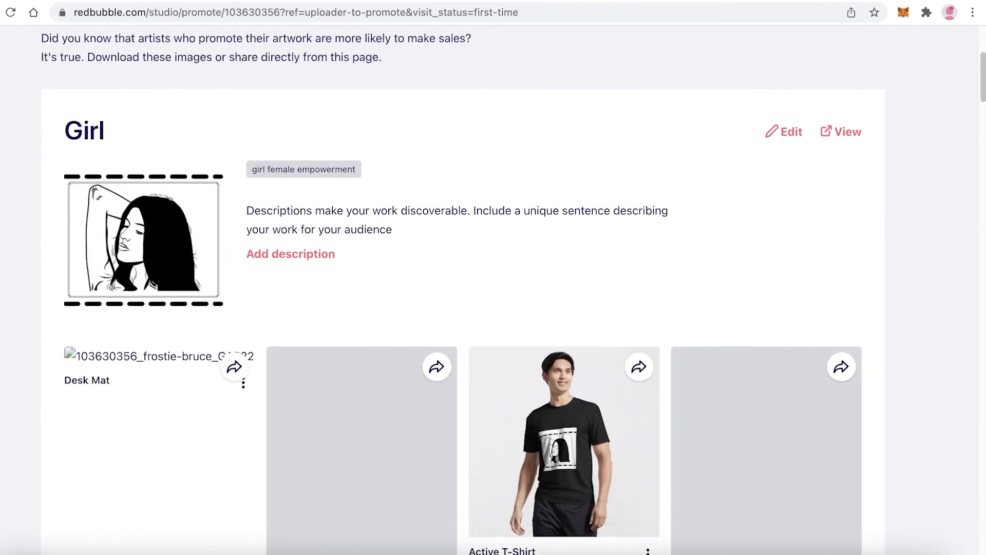
{"action": "scroll", "coordinate": [276, 260], "scroll_direction": "up", "scroll_amount": 3}
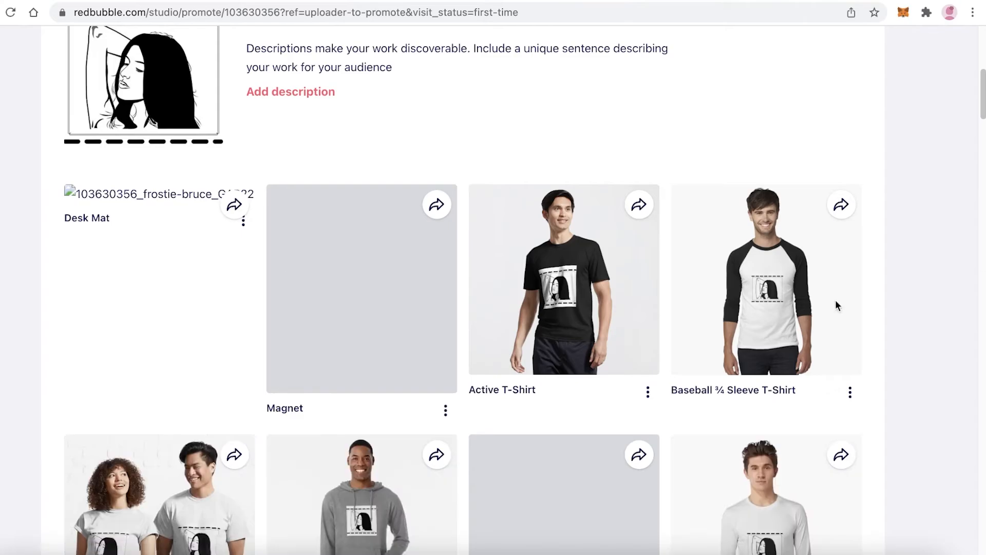
{"action": "scroll", "coordinate": [271, 337], "scroll_direction": "down", "scroll_amount": 5}
{"action": "scroll", "coordinate": [223, 245], "scroll_direction": "up", "scroll_amount": 6}
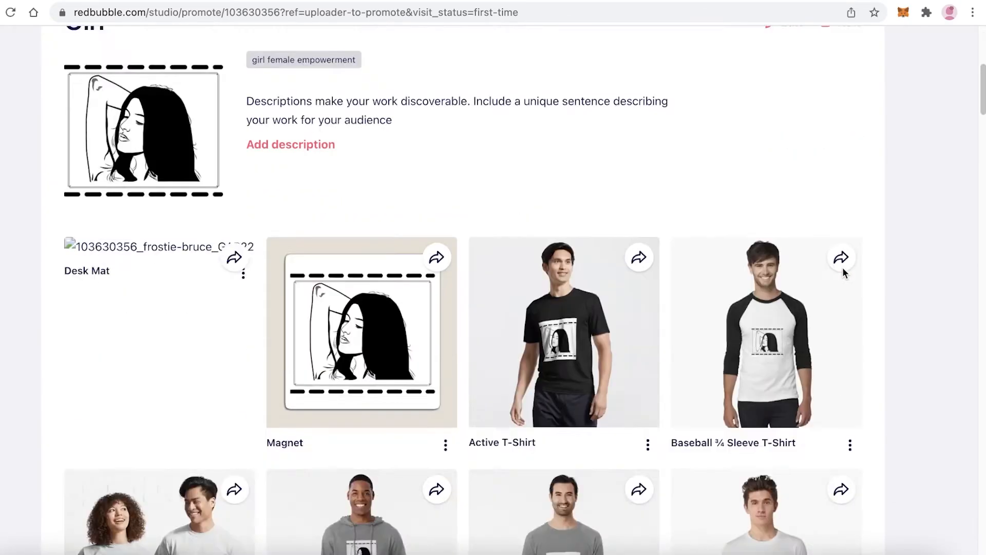
{"action": "scroll", "coordinate": [843, 267], "scroll_direction": "down", "scroll_amount": 20}
{"action": "scroll", "coordinate": [845, 279], "scroll_direction": "down", "scroll_amount": 14}
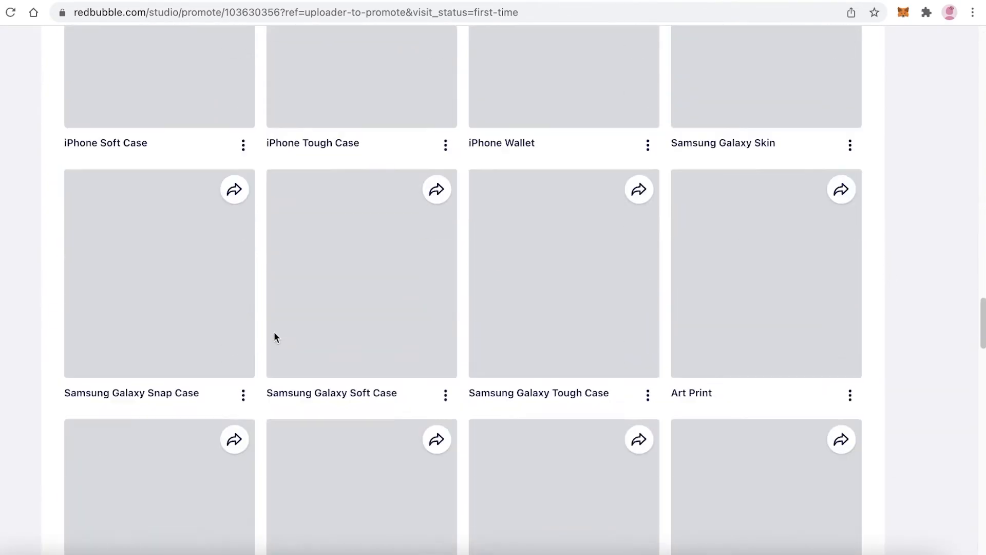
{"action": "scroll", "coordinate": [274, 332], "scroll_direction": "up", "scroll_amount": 20}
{"action": "scroll", "coordinate": [273, 366], "scroll_direction": "up", "scroll_amount": 14}
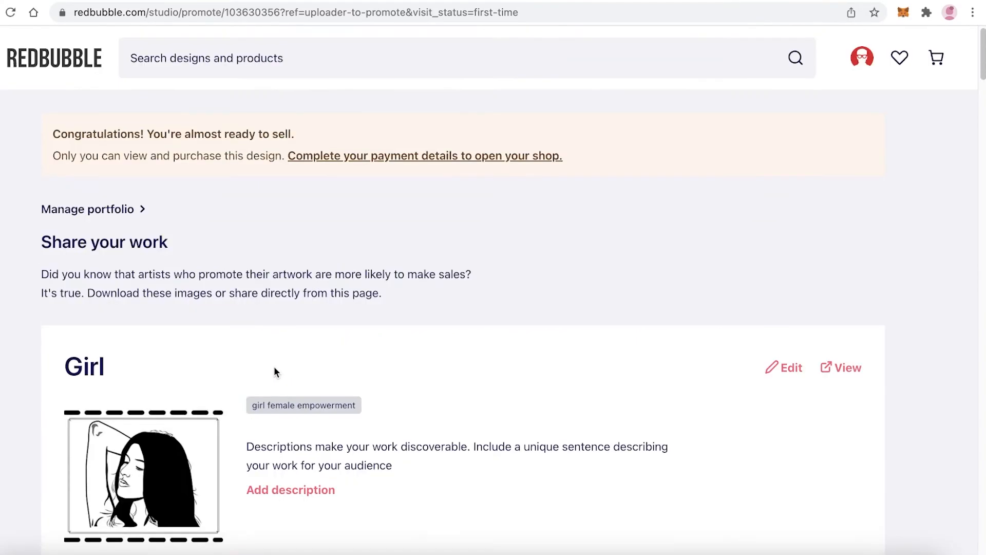
Look through the share page's product mockups of the work, from shirts and stickers to laptop, iPad and iPhone products
{"action": "scroll", "coordinate": [157, 325], "scroll_direction": "down", "scroll_amount": 7}
{"action": "scroll", "coordinate": [156, 325], "scroll_direction": "down", "scroll_amount": 20}
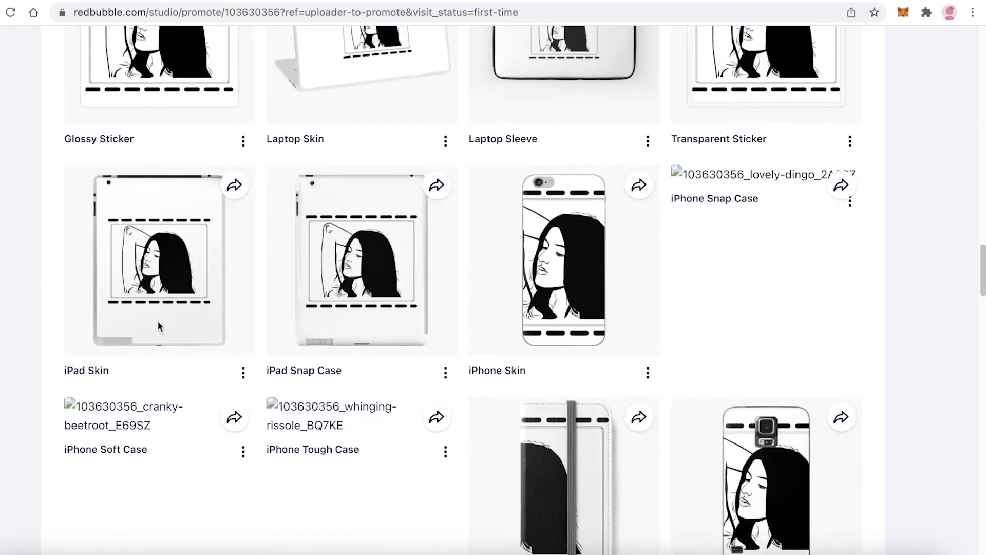
{"action": "scroll", "coordinate": [157, 325], "scroll_direction": "down", "scroll_amount": 3}
{"action": "scroll", "coordinate": [156, 324], "scroll_direction": "up", "scroll_amount": 15}
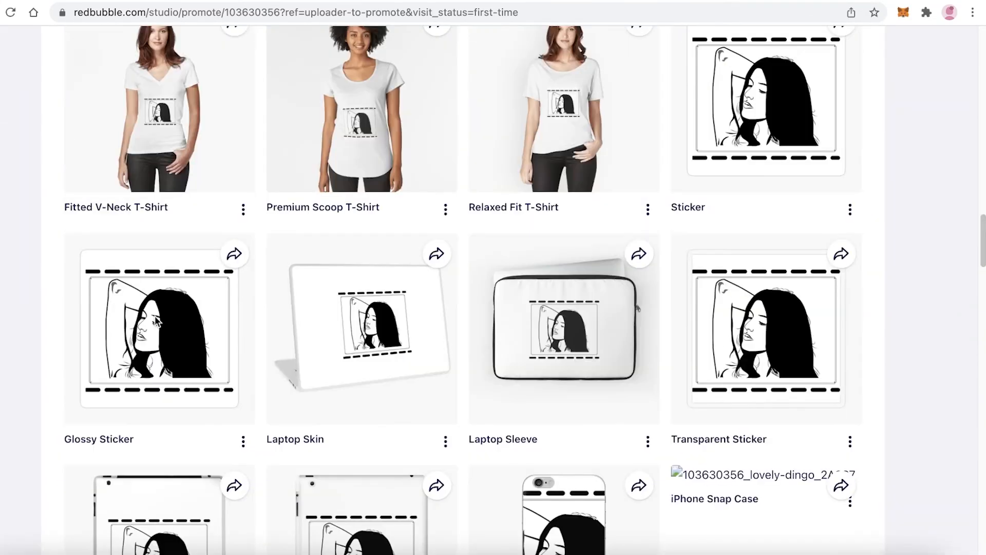
{"action": "scroll", "coordinate": [156, 322], "scroll_direction": "up", "scroll_amount": 12}
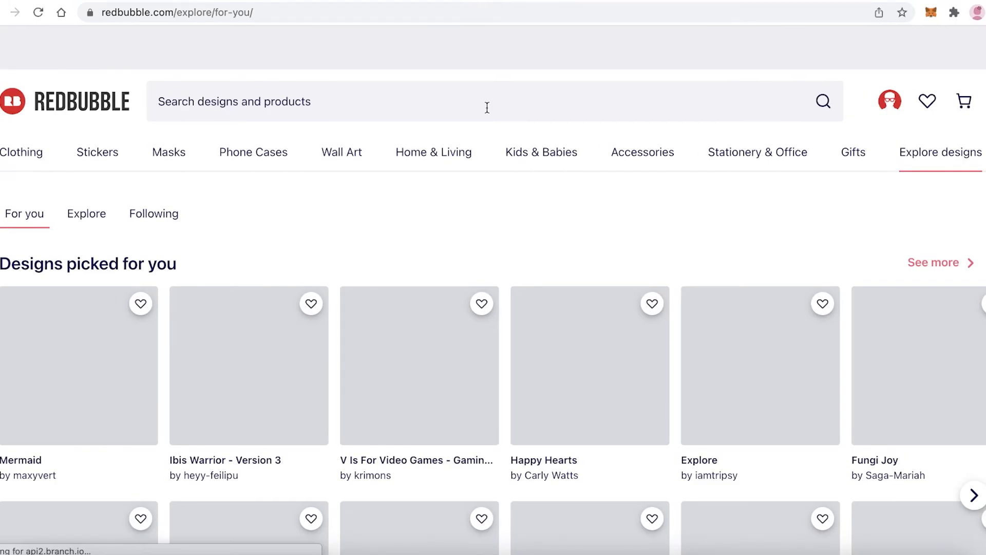
Browse Redbubble's For you page, covering the picked designs, the artists to follow and the music and spring stickers
{"action": "scroll", "coordinate": [487, 108], "scroll_direction": "down", "scroll_amount": 3}
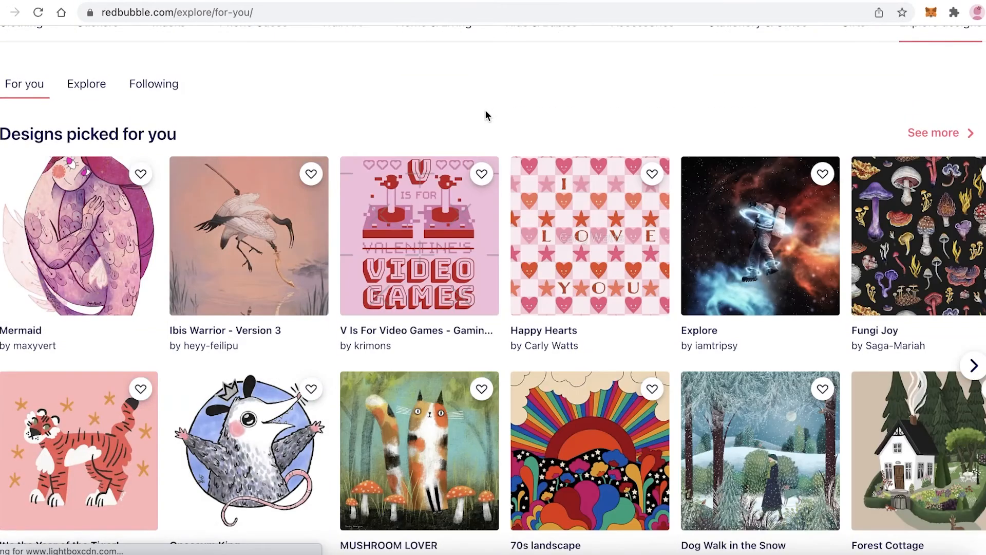
{"action": "scroll", "coordinate": [486, 111], "scroll_direction": "up", "scroll_amount": 3}
{"action": "scroll", "coordinate": [803, 125], "scroll_direction": "down", "scroll_amount": 12}
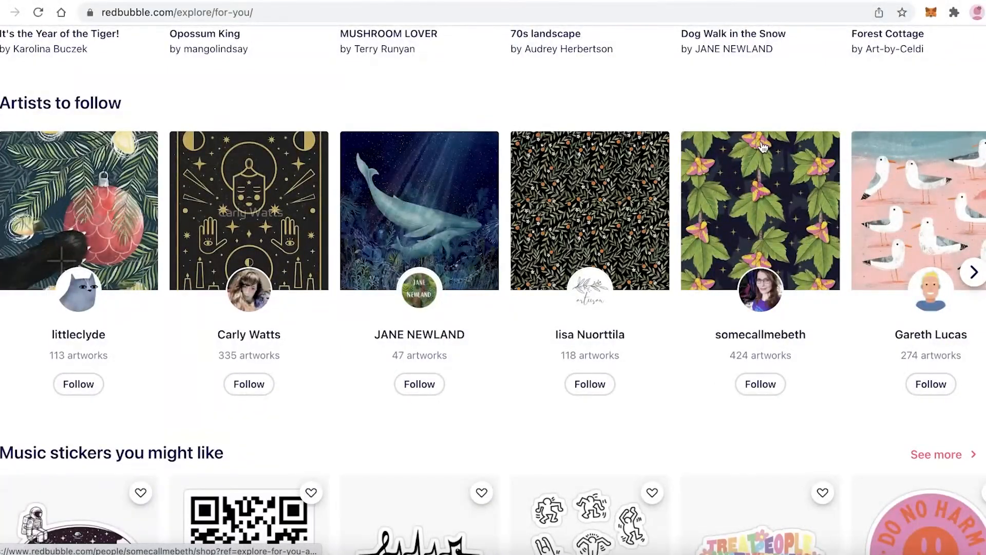
{"action": "scroll", "coordinate": [762, 148], "scroll_direction": "down", "scroll_amount": 7}
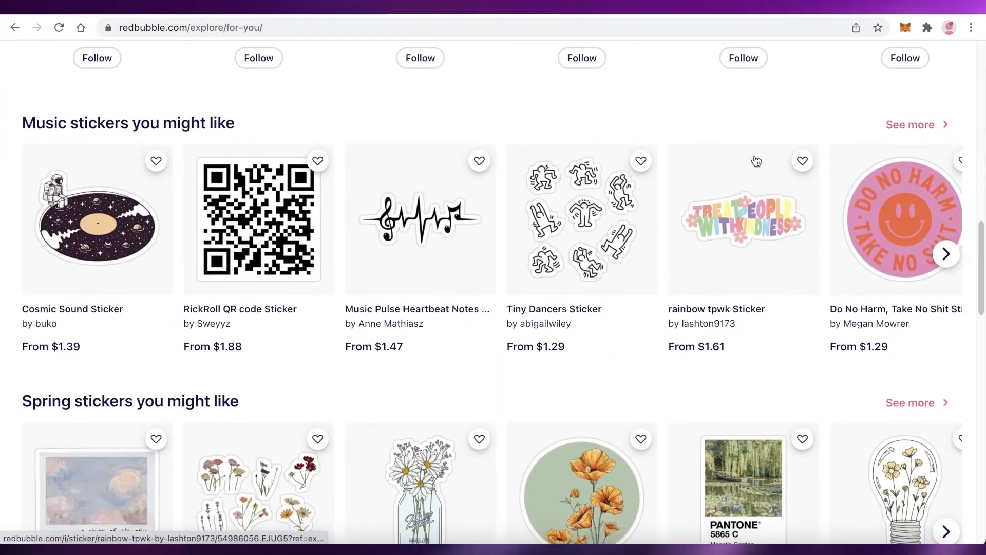